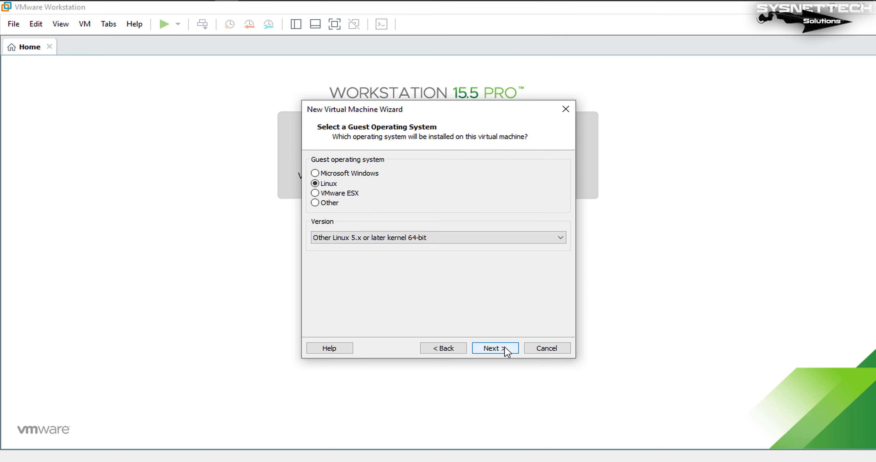
Choose Linux, Other Linux 5.x or later kernel 64-bit as the guest operating system
{"action": "left_click", "coordinate": [506, 352]}
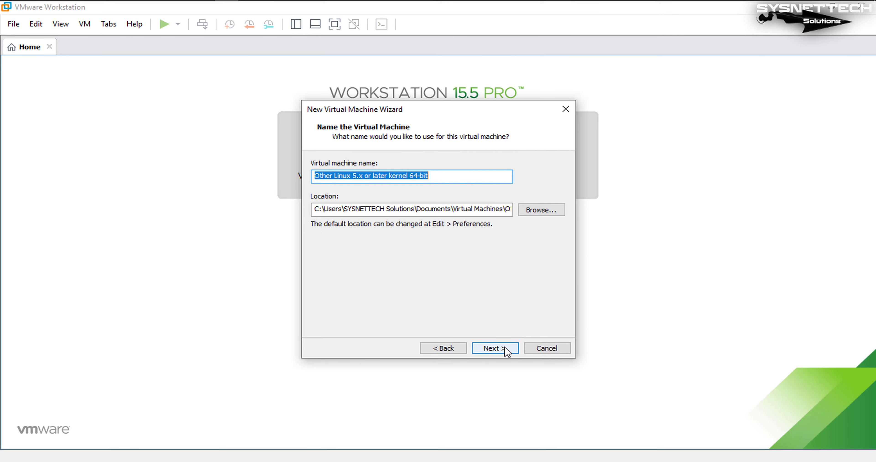
Create a new 'Kali Linux 2020.1' folder on drive H: as the VM location
{"action": "left_click", "coordinate": [557, 212]}
{"action": "left_click_drag", "start_coordinate": [504, 143], "coordinate": [588, 115]}
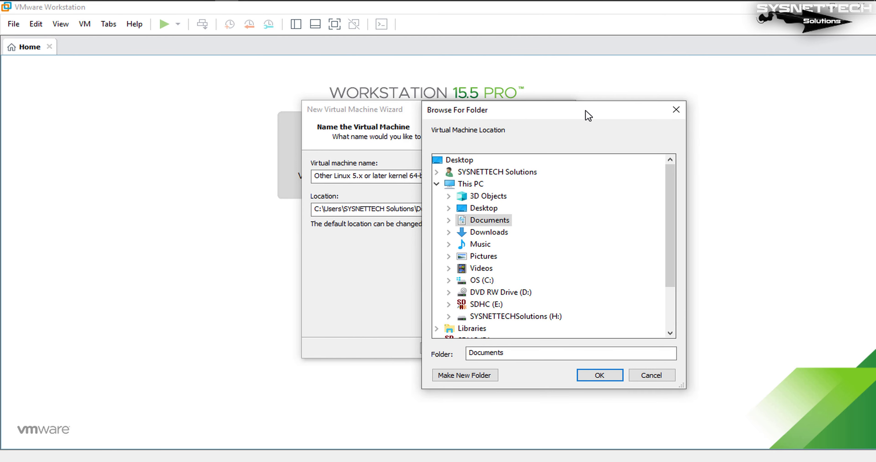
{"action": "left_click", "coordinate": [533, 317]}
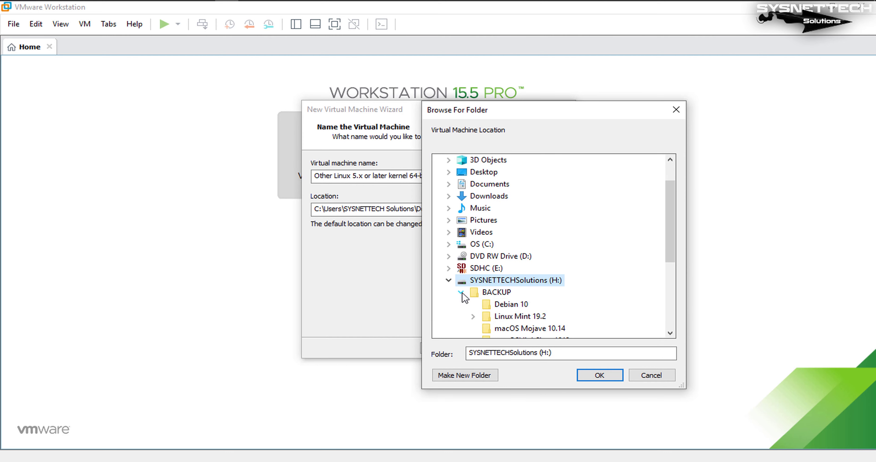
{"action": "left_click", "coordinate": [461, 293]}
{"action": "left_click", "coordinate": [470, 376]}
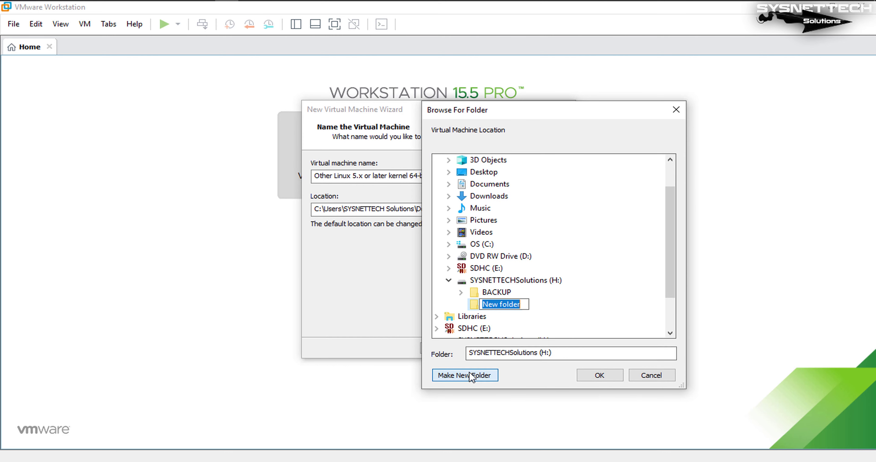
{"action": "type", "text": "Kali Li"}
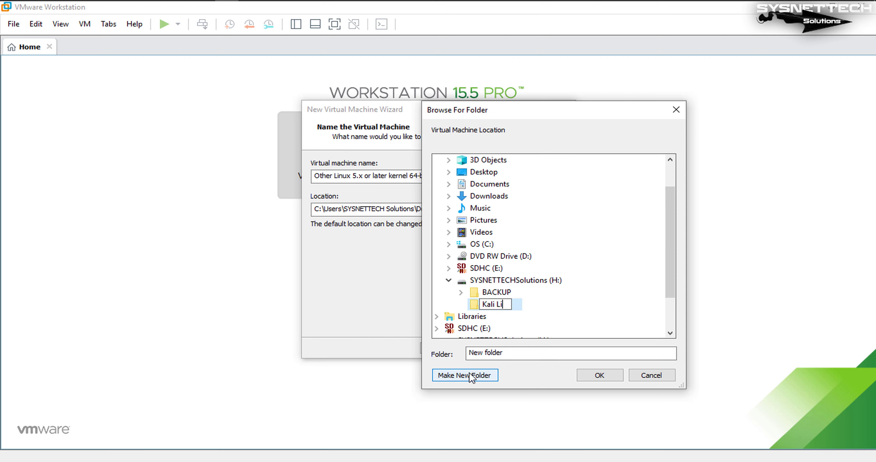
{"action": "type", "text": "nux 2020.1"}
{"action": "key", "text": "Return"}
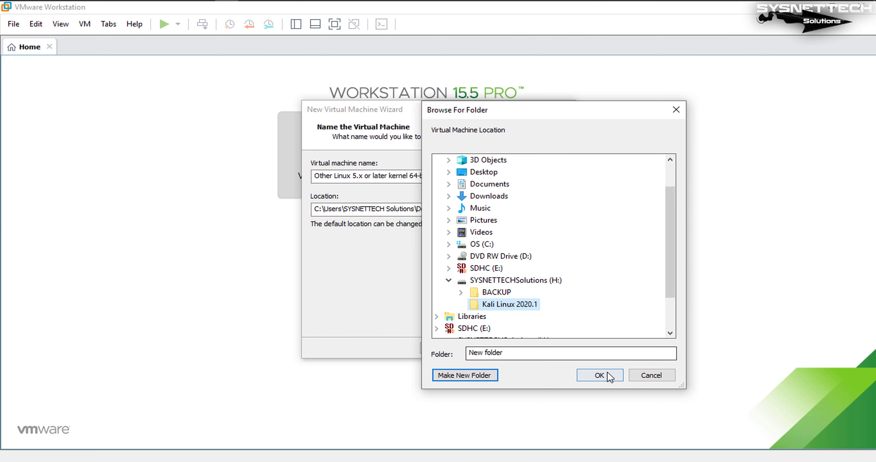
{"action": "left_click", "coordinate": [608, 376]}
Name the virtual machine 'Kali Linux 2020.1' by copying the folder name from the location
{"action": "left_click_drag", "start_coordinate": [377, 209], "coordinate": [324, 211]}
{"action": "key", "text": "ctrl+c"}
{"action": "triple_click", "coordinate": [381, 177]}
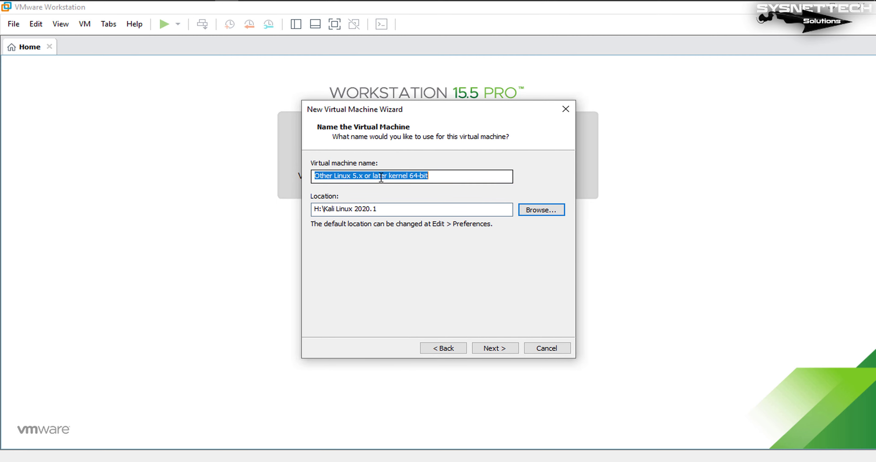
{"action": "key", "text": "ctrl+v"}
{"action": "left_click", "coordinate": [426, 204]}
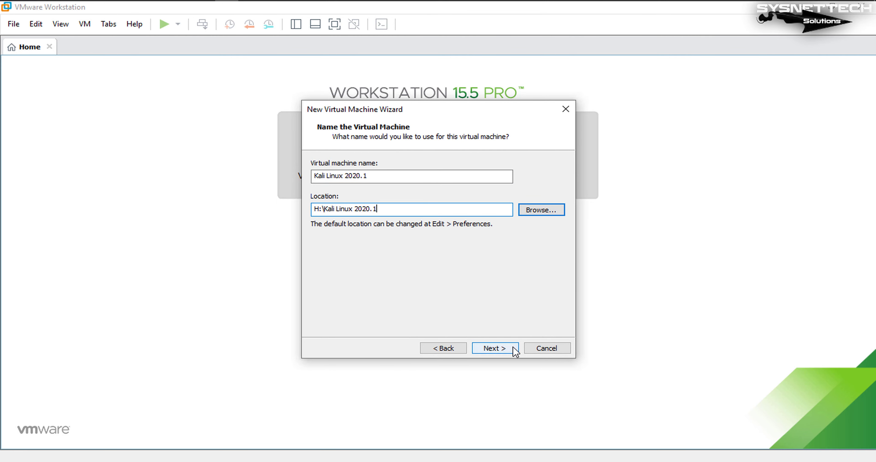
Give the VM 4 cores per processor and 4096 MB of memory
{"action": "left_click", "coordinate": [495, 348]}
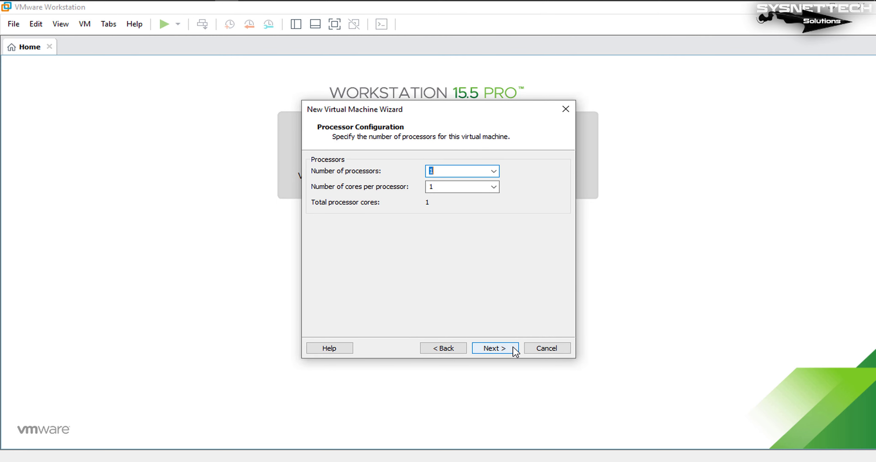
{"action": "left_click", "coordinate": [493, 186]}
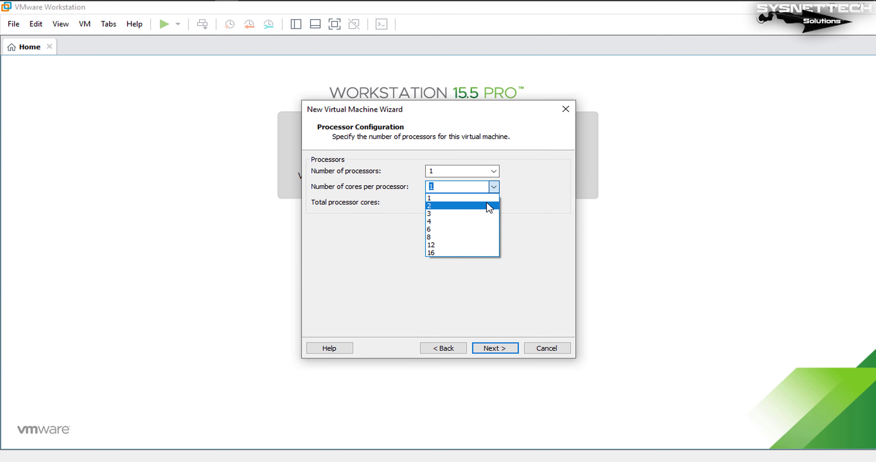
{"action": "left_click", "coordinate": [478, 221]}
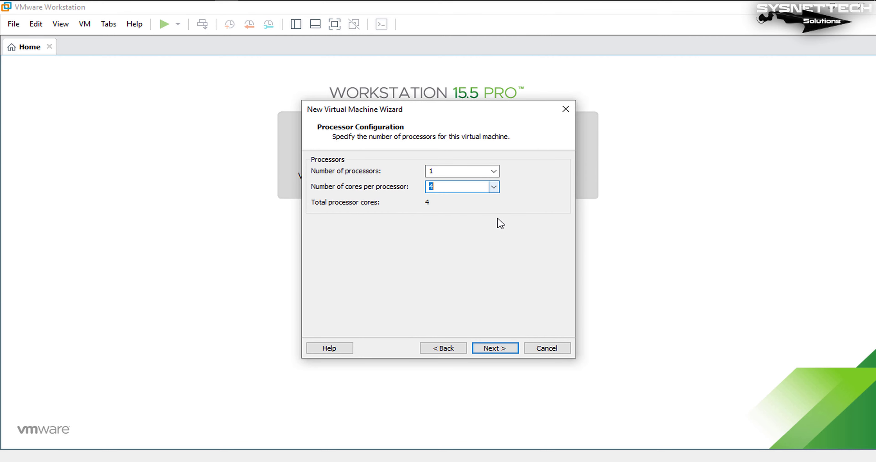
{"action": "left_click", "coordinate": [473, 185]}
{"action": "left_click", "coordinate": [495, 349]}
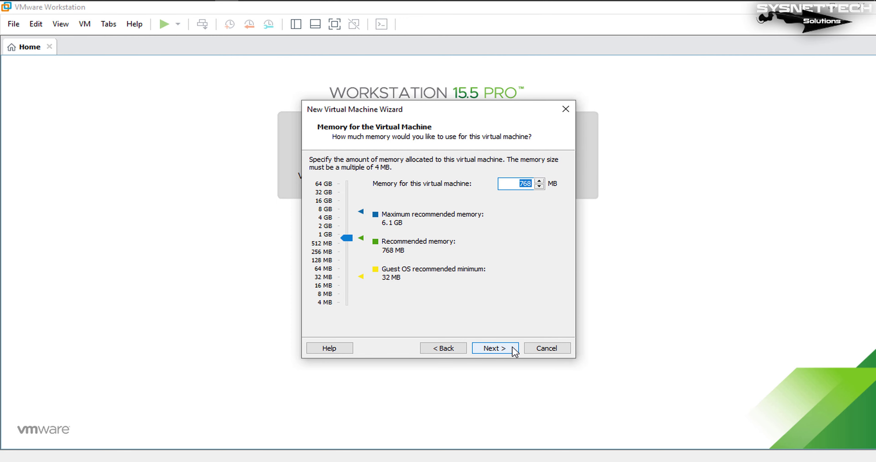
{"action": "left_click", "coordinate": [326, 218]}
Accept NAT networking, the LSI Logic controller, SCSI disk type and a new virtual disk
{"action": "left_click", "coordinate": [495, 349]}
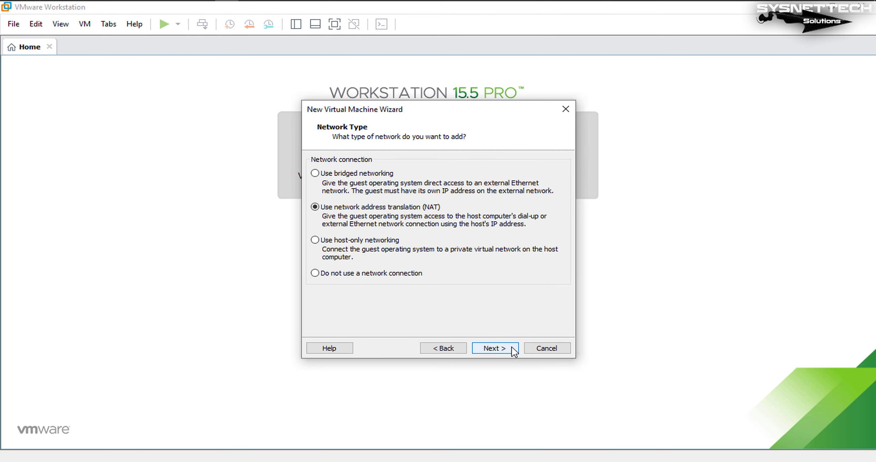
{"action": "left_click", "coordinate": [495, 349]}
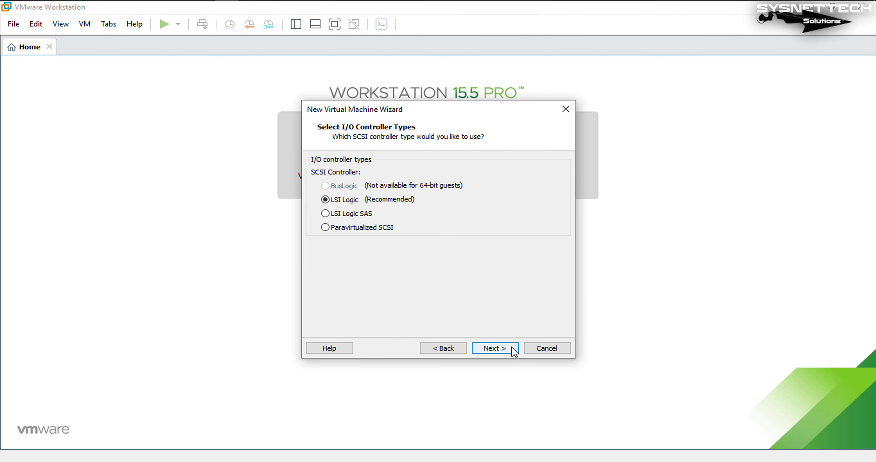
{"action": "left_click", "coordinate": [512, 350]}
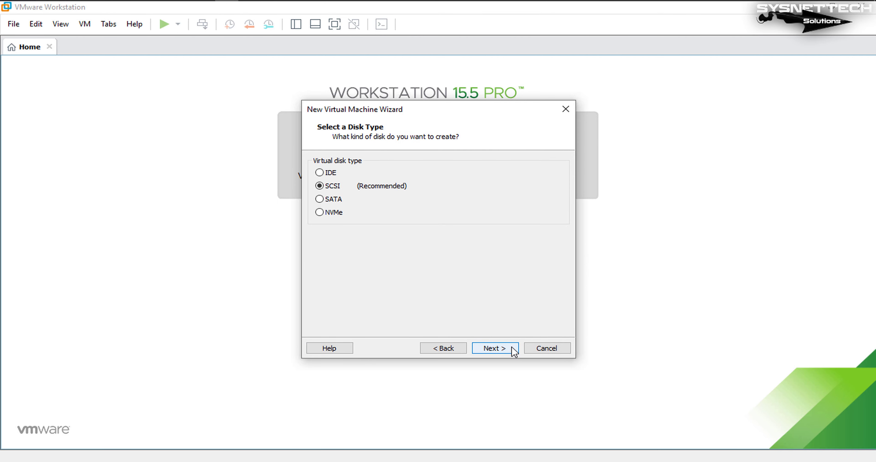
{"action": "left_click", "coordinate": [513, 351]}
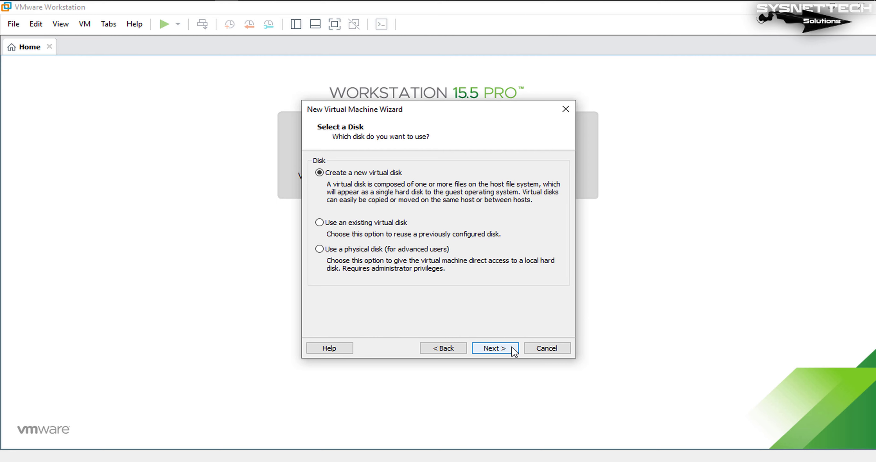
Make the virtual disk 20 GB stored as a single file, keeping the default file name
{"action": "left_click", "coordinate": [495, 348]}
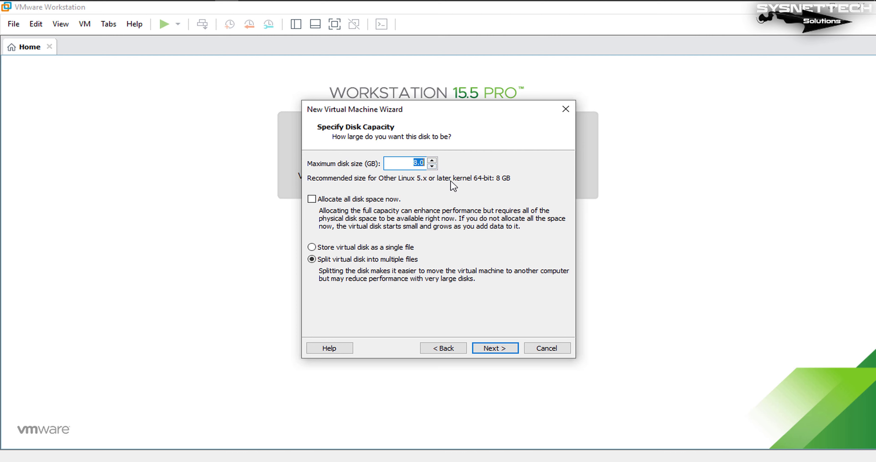
{"action": "type", "text": "20"}
{"action": "left_click", "coordinate": [384, 249]}
{"action": "left_click", "coordinate": [512, 349]}
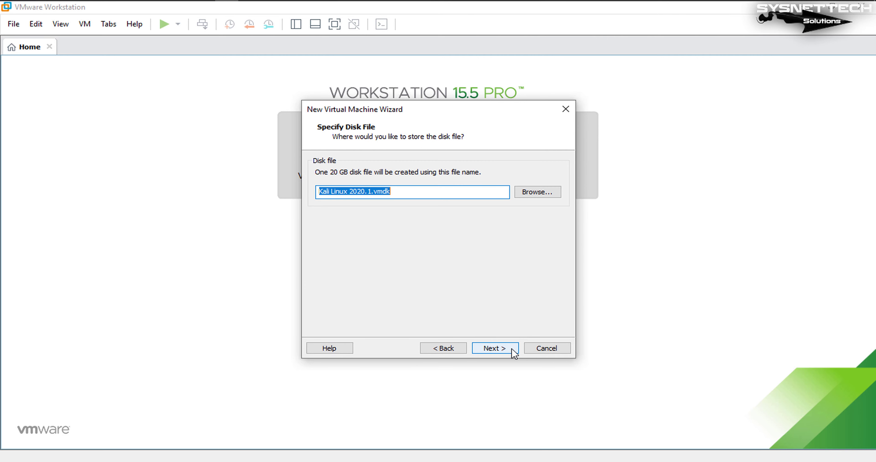
{"action": "left_click", "coordinate": [513, 350]}
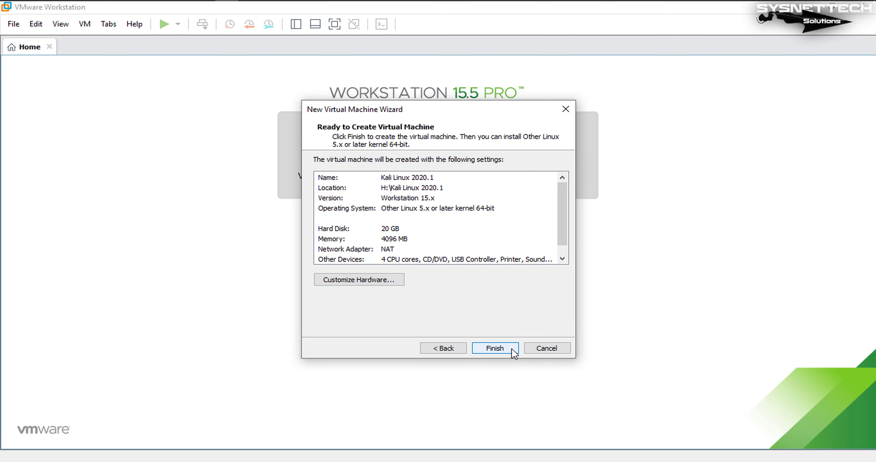
In the hardware settings, enable virtualization of CPU performance counters for the processors
{"action": "left_click", "coordinate": [380, 283]}
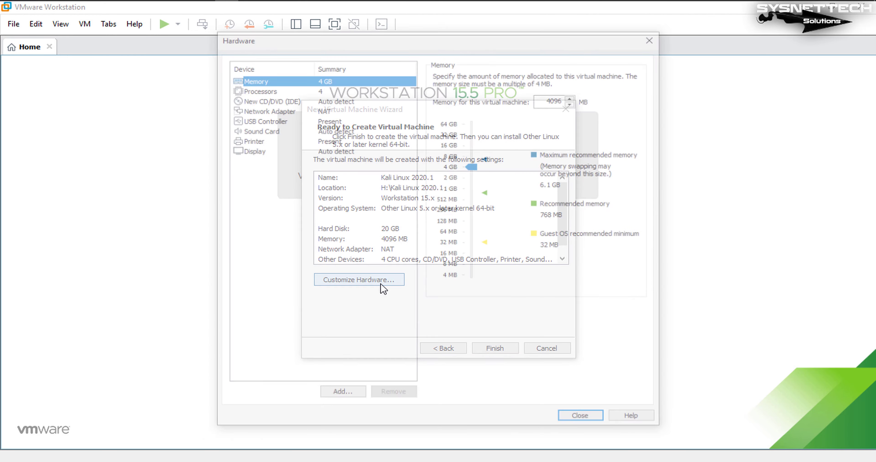
{"action": "left_click", "coordinate": [284, 91]}
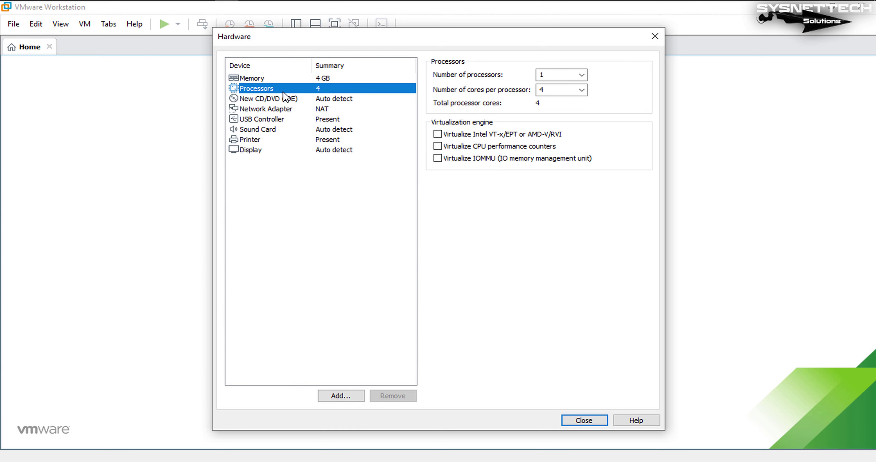
{"action": "left_click", "coordinate": [475, 136]}
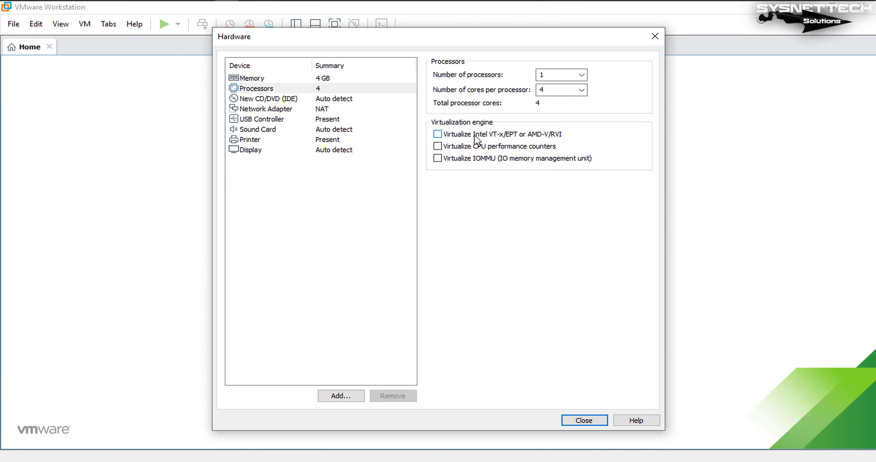
{"action": "left_click", "coordinate": [451, 149]}
{"action": "left_click", "coordinate": [266, 102]}
{"action": "left_click", "coordinate": [269, 111]}
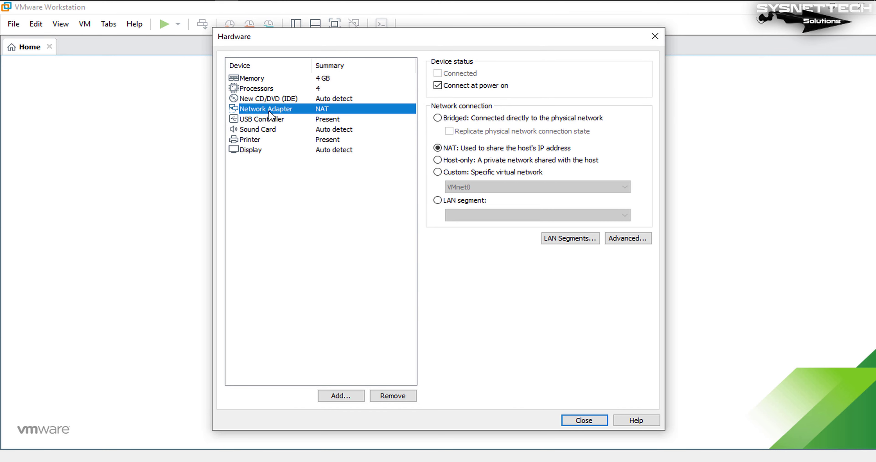
{"action": "left_click", "coordinate": [275, 99]}
Attach kali-linux-2020.1-installer-amd64.iso from the Desktop to the CD/DVD drive
{"action": "left_click", "coordinate": [489, 146]}
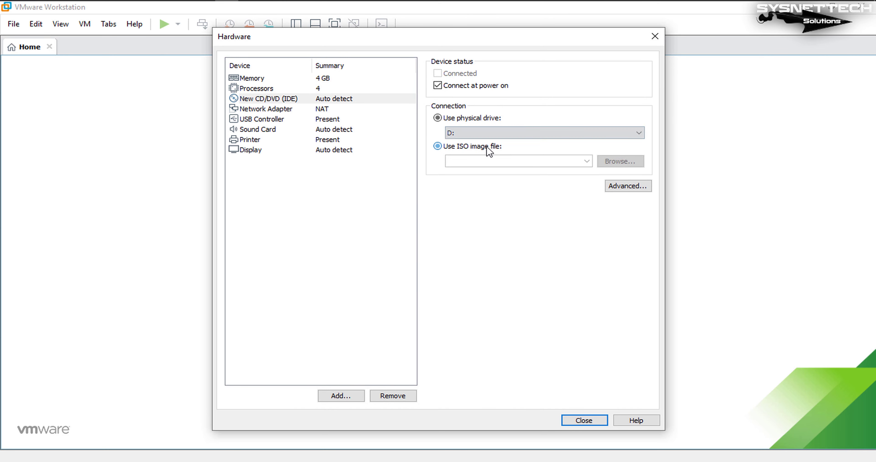
{"action": "left_click", "coordinate": [642, 165]}
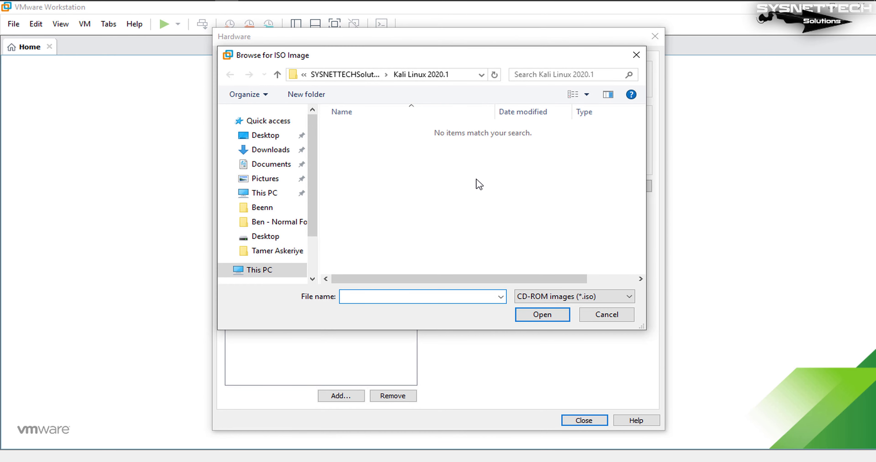
{"action": "left_click", "coordinate": [260, 136]}
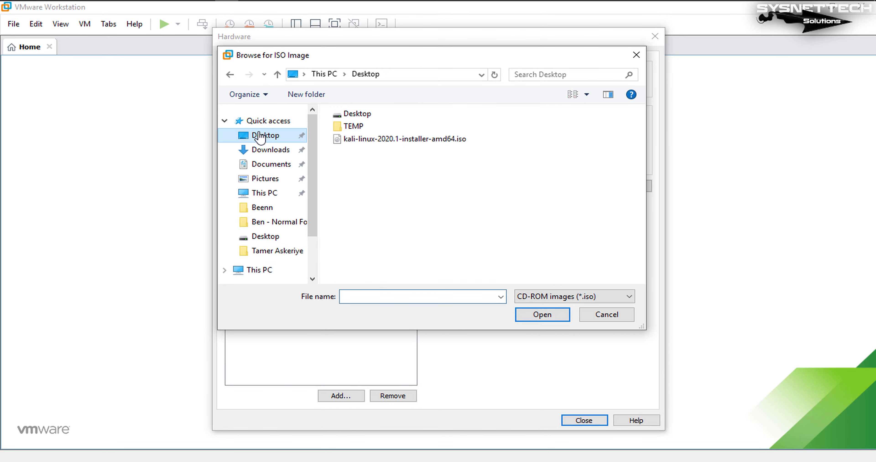
{"action": "left_click", "coordinate": [381, 141]}
{"action": "left_click", "coordinate": [555, 320]}
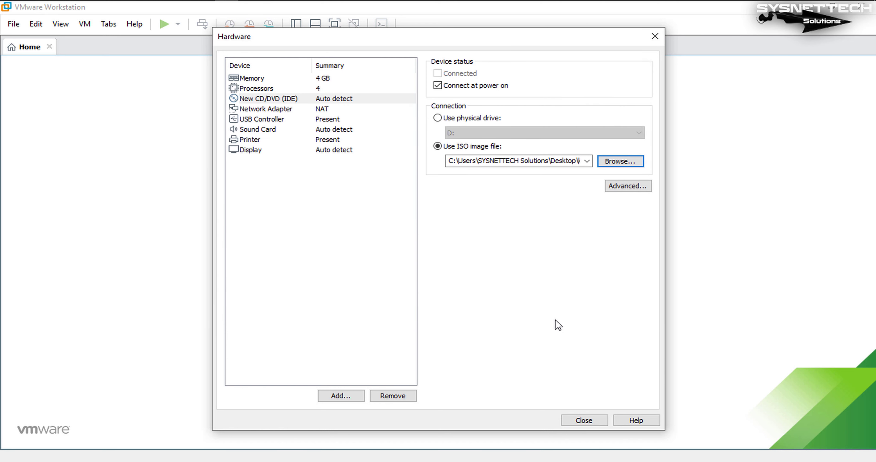
Remove the virtual printer from the hardware list
{"action": "left_click", "coordinate": [265, 109]}
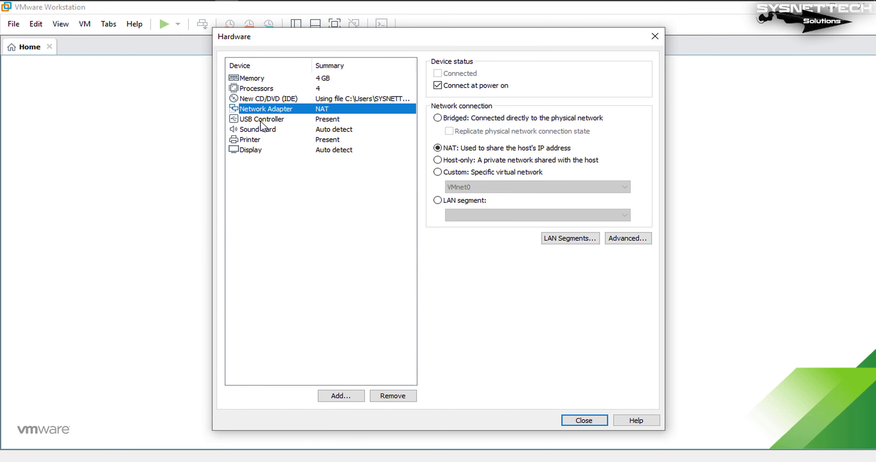
{"action": "left_click", "coordinate": [263, 119]}
{"action": "left_click", "coordinate": [264, 130]}
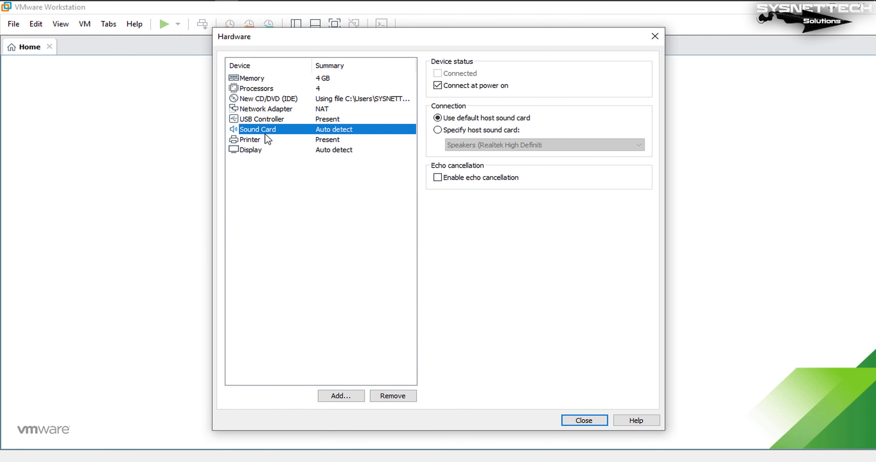
{"action": "left_click", "coordinate": [268, 143]}
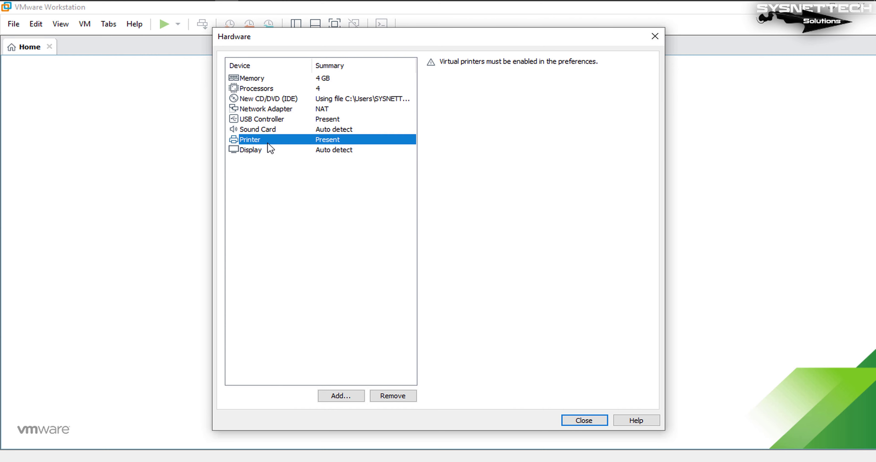
{"action": "left_click", "coordinate": [386, 403]}
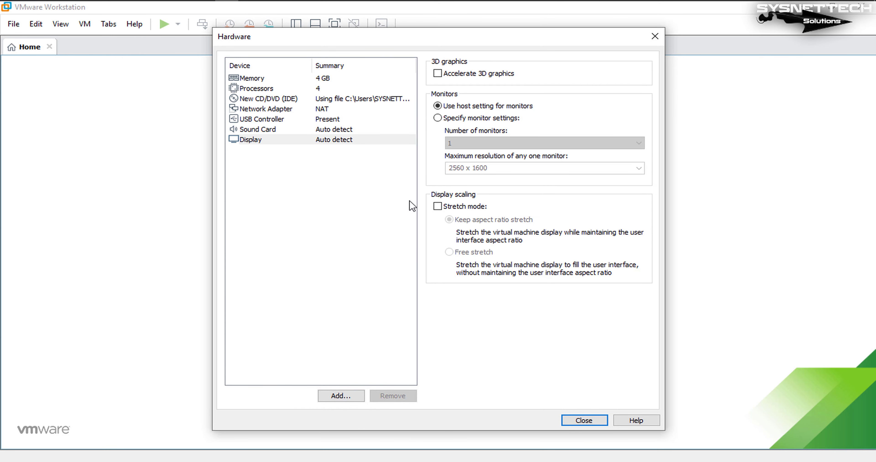
Enable 3D graphics acceleration, keeping 768 MB of graphics memory
{"action": "left_click", "coordinate": [471, 74]}
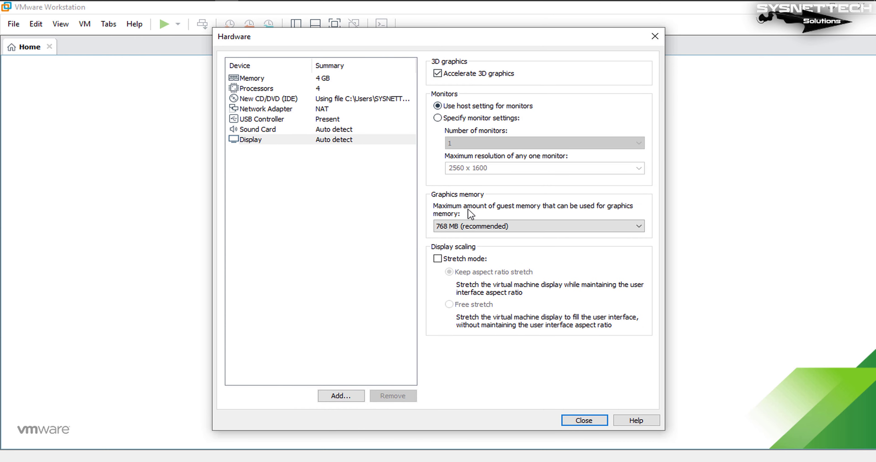
{"action": "left_click", "coordinate": [478, 226]}
{"action": "left_click", "coordinate": [478, 227]}
Finish the wizard, close the Home tab and power on the Kali Linux 2020.1 VM
{"action": "left_click", "coordinate": [598, 421]}
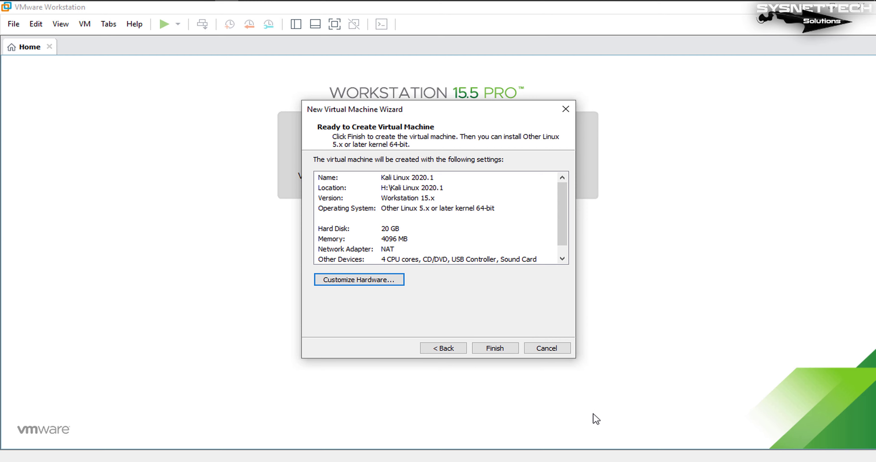
{"action": "left_click", "coordinate": [510, 348]}
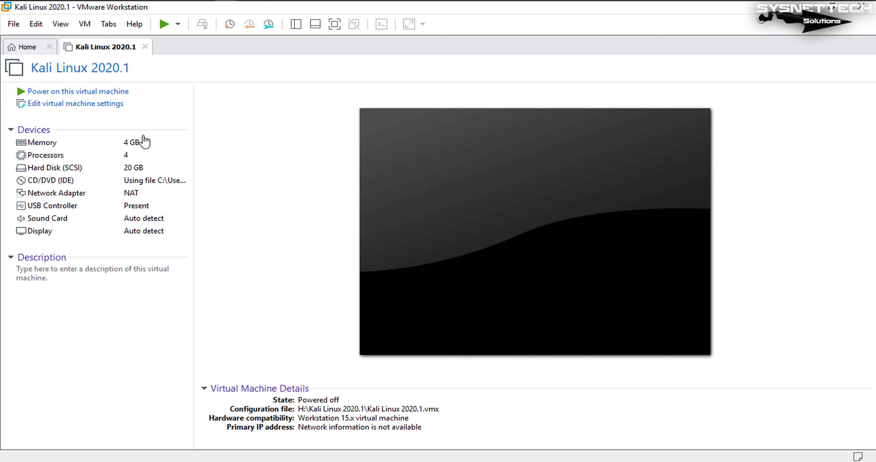
{"action": "left_click", "coordinate": [50, 46]}
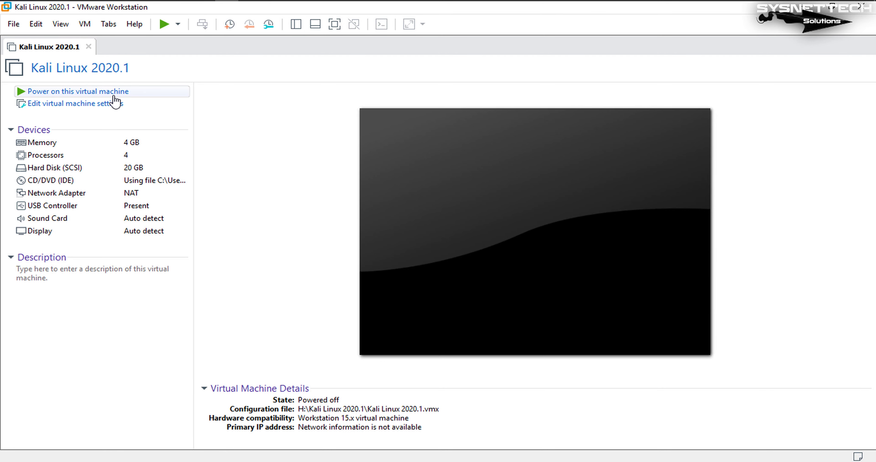
{"action": "left_click", "coordinate": [78, 93]}
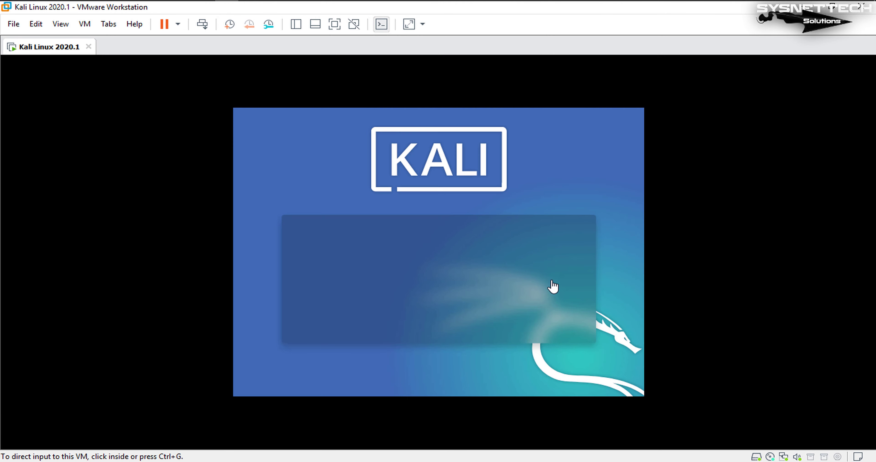
{"action": "left_click", "coordinate": [608, 267]}
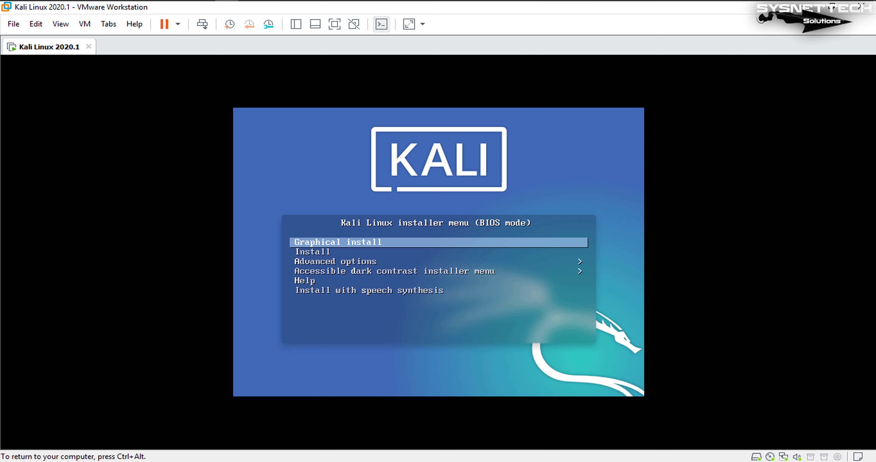
Start the Graphical install from the Kali boot menu
{"action": "key", "text": "Down"}
{"action": "key", "text": "Up"}
{"action": "key", "text": "Return"}
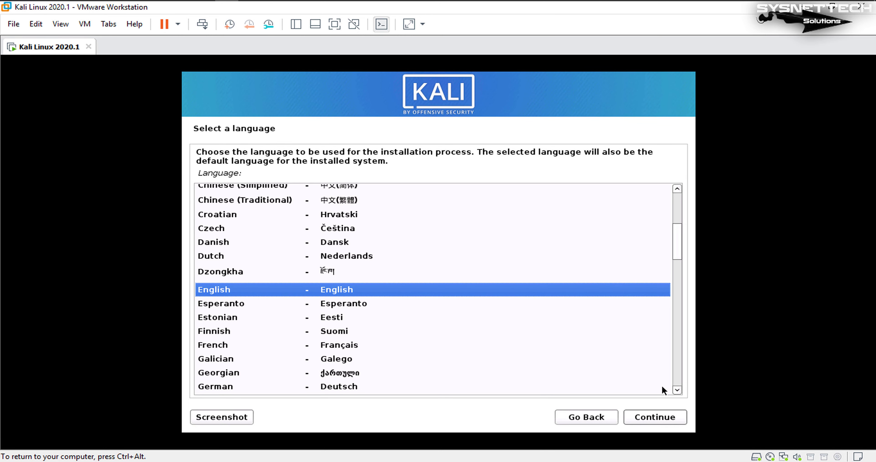
Accept English language, United States location and American English keymap
{"action": "left_click", "coordinate": [673, 416]}
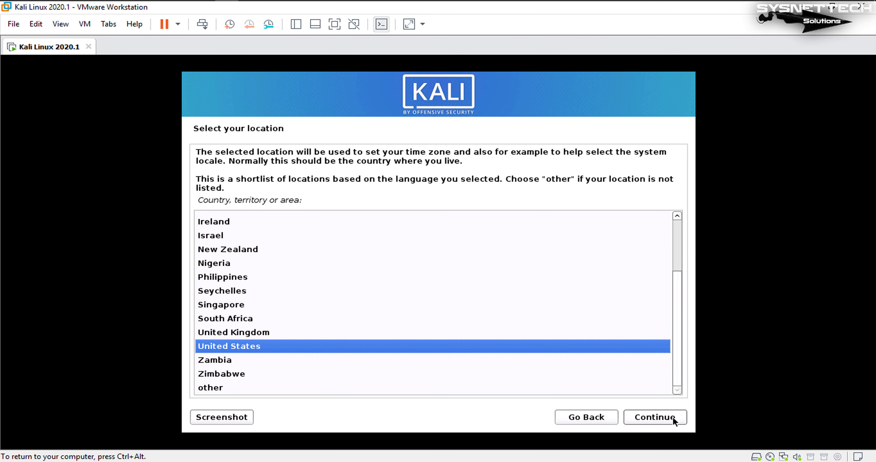
{"action": "left_click", "coordinate": [673, 416]}
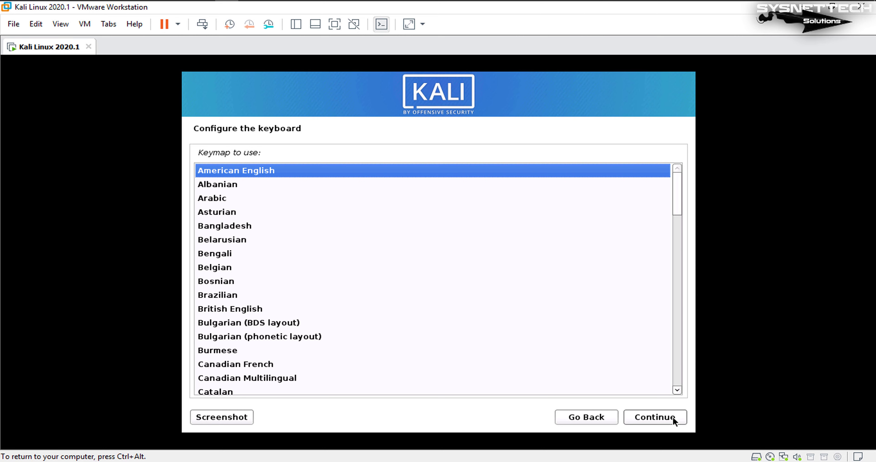
{"action": "left_click", "coordinate": [673, 417]}
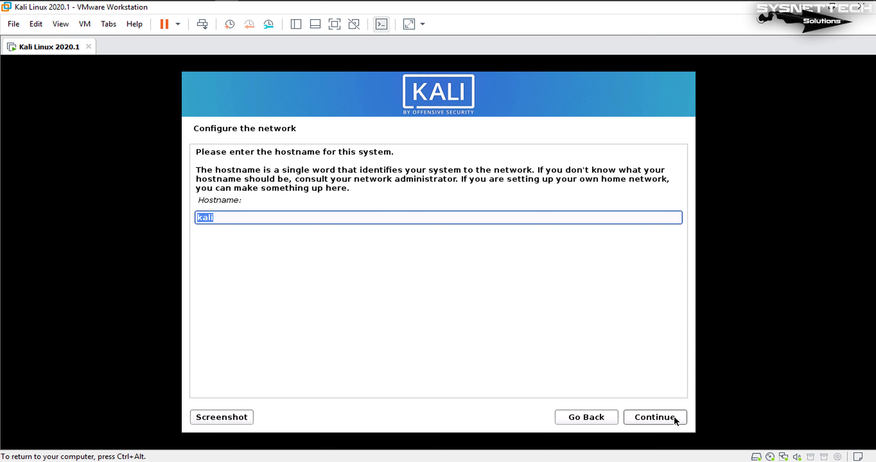
Keep hostname kali with no domain, then try user 'admin', rejected as a reserved username
{"action": "left_click", "coordinate": [674, 415]}
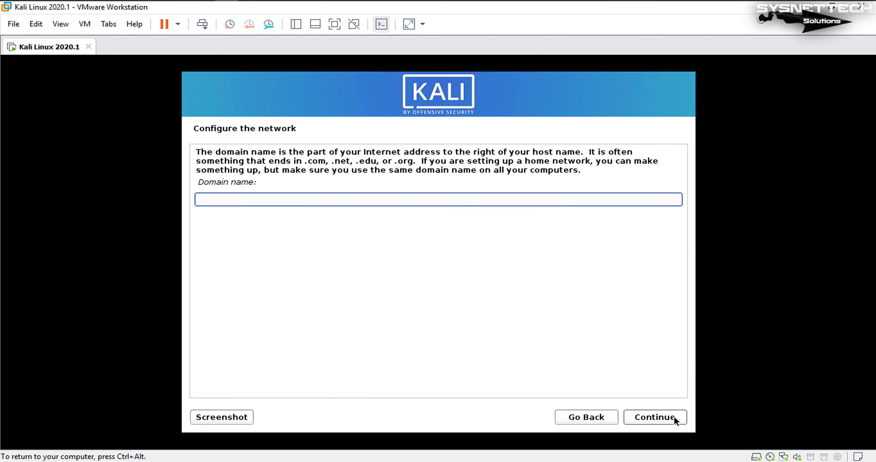
{"action": "left_click", "coordinate": [674, 417]}
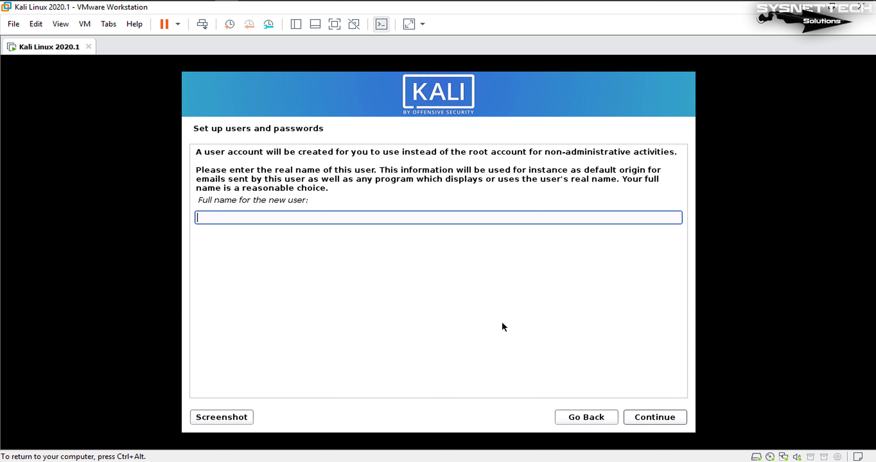
{"action": "type", "text": "admin"}
{"action": "left_click", "coordinate": [664, 418]}
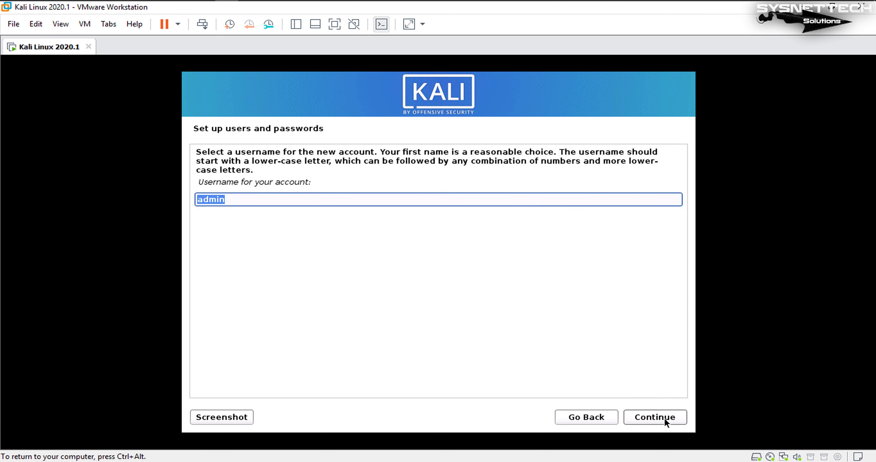
{"action": "left_click", "coordinate": [665, 418]}
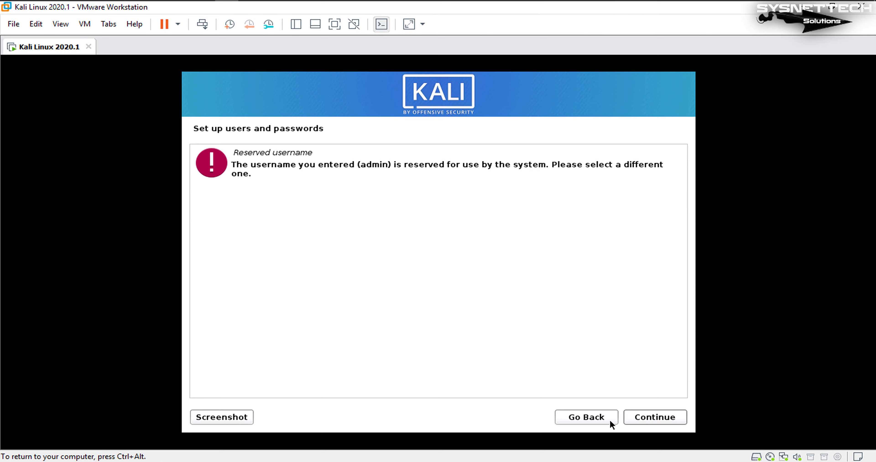
{"action": "left_click", "coordinate": [592, 419]}
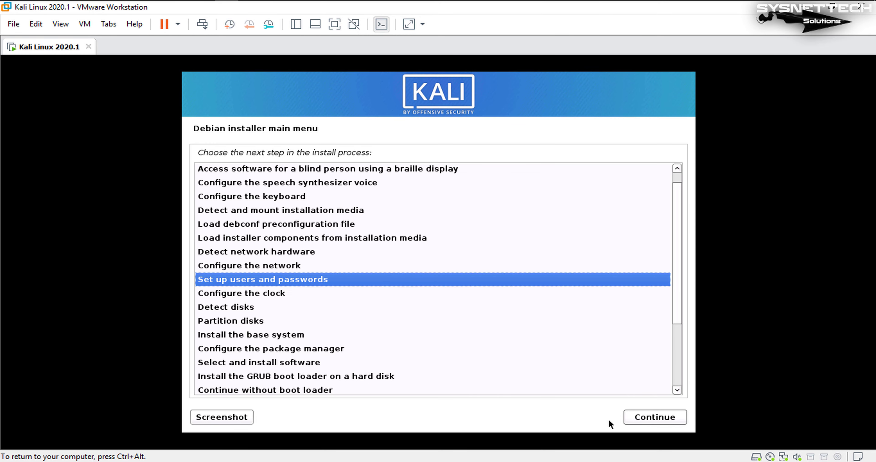
Retry with full name and username 'root', also rejected as reserved, and return to user setup
{"action": "left_click", "coordinate": [656, 417]}
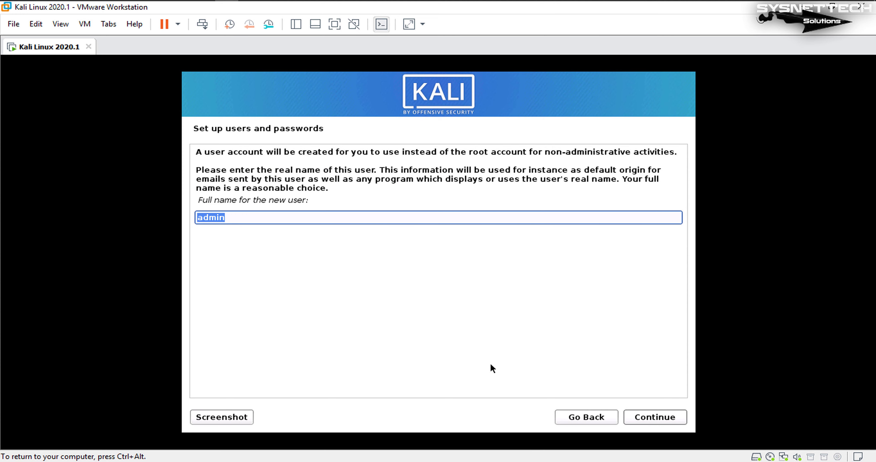
{"action": "type", "text": "root"}
{"action": "left_click", "coordinate": [668, 411]}
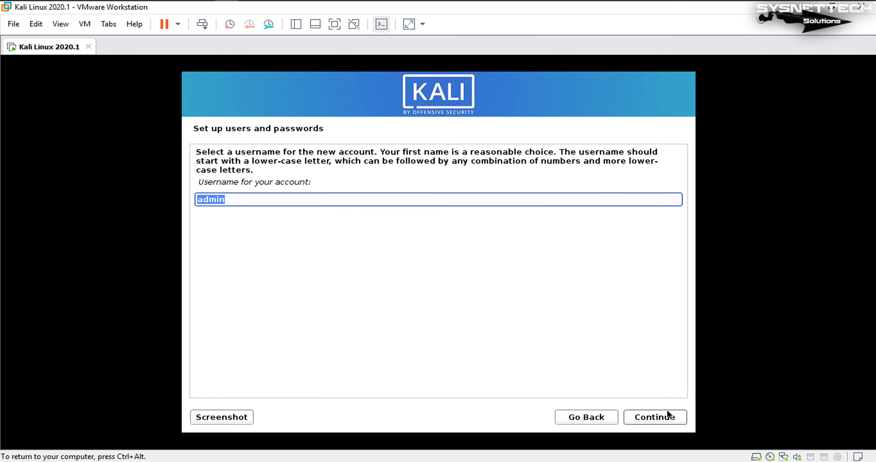
{"action": "type", "text": "root"}
{"action": "left_click", "coordinate": [667, 417]}
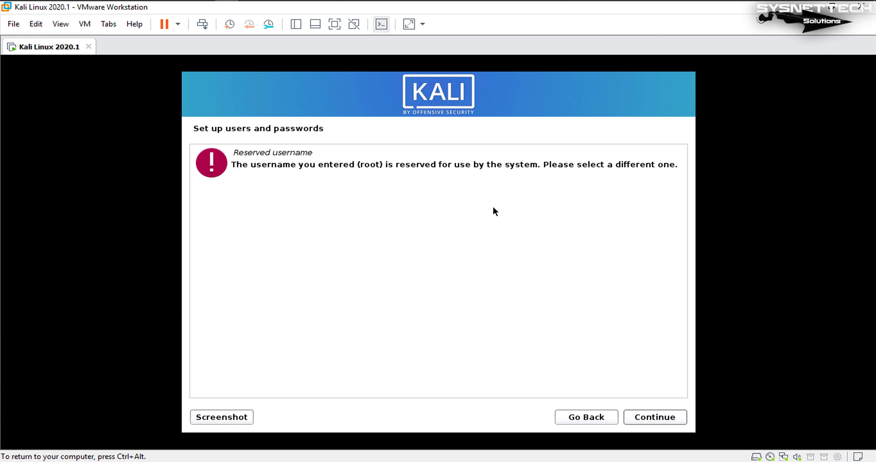
{"action": "triple_click", "coordinate": [270, 167]}
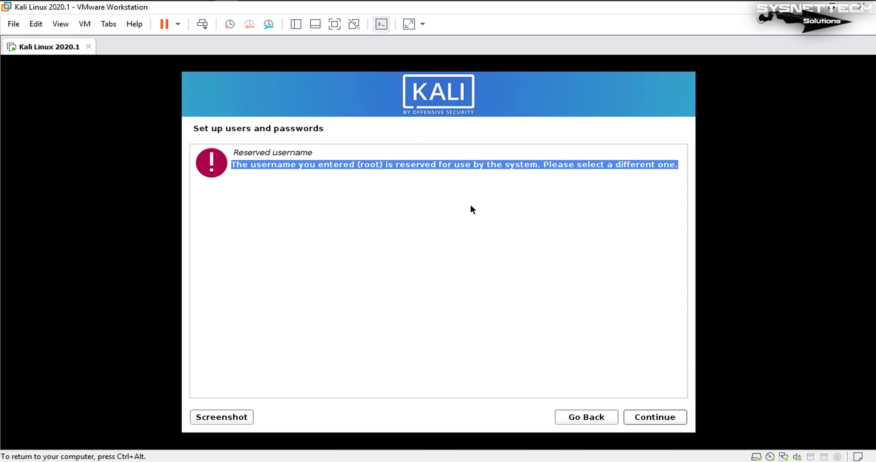
{"action": "left_click", "coordinate": [583, 418]}
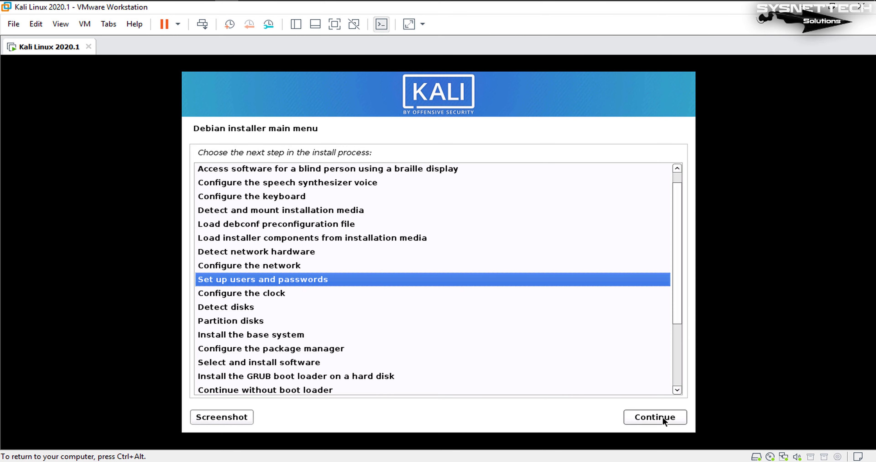
{"action": "left_click", "coordinate": [663, 418]}
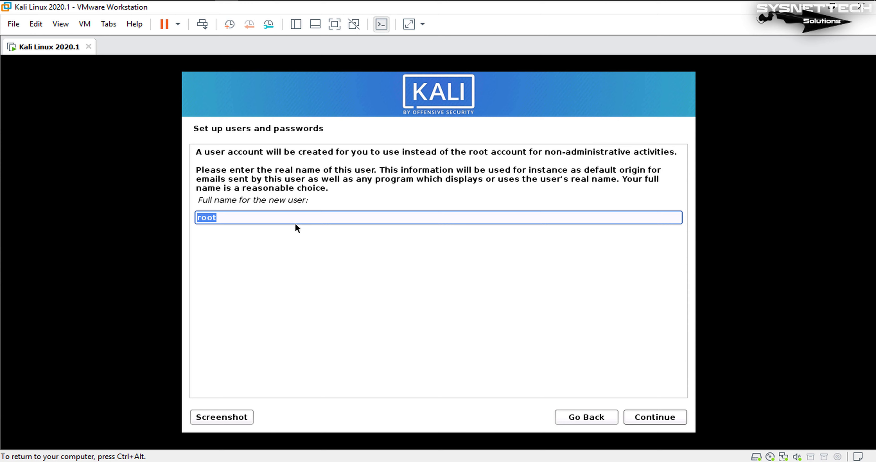
Enter 'adminroot' as both the new user's full name and username
{"action": "type", "text": "adminroot"}
{"action": "left_click", "coordinate": [643, 418]}
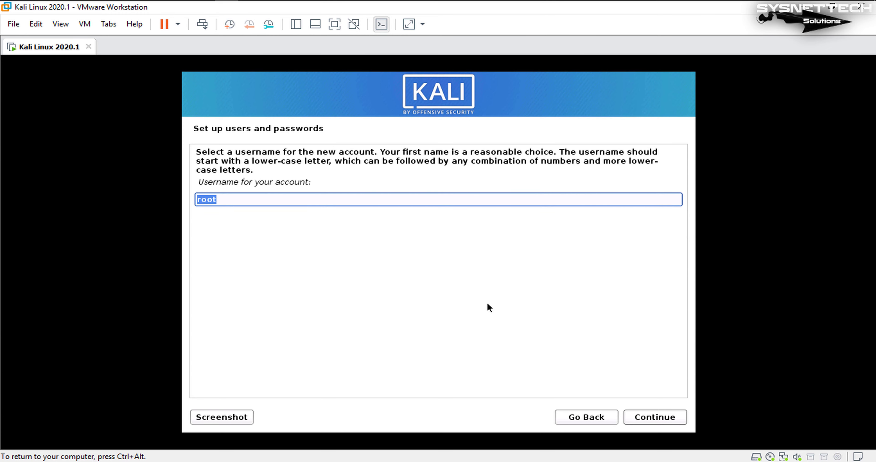
{"action": "type", "text": "adminroot"}
{"action": "left_click", "coordinate": [649, 418]}
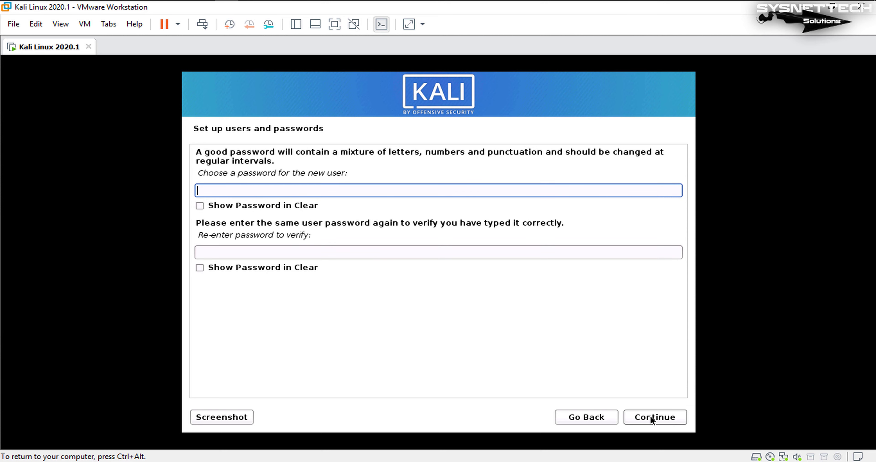
Set and confirm the account password, postponing the VMware Tools reminder
{"action": "type", "text": "******"}
{"action": "left_click", "coordinate": [342, 251]}
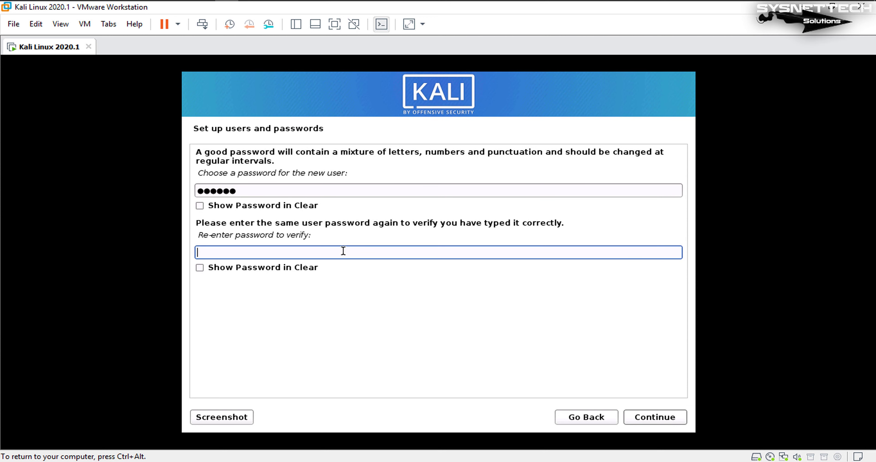
{"action": "type", "text": "******"}
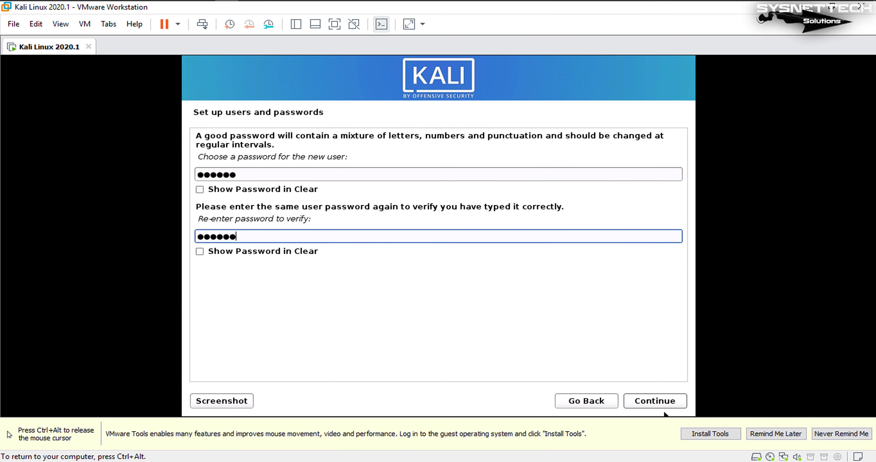
{"action": "key", "text": "ctrl+alt"}
{"action": "left_click", "coordinate": [776, 433]}
{"action": "left_click", "coordinate": [666, 417]}
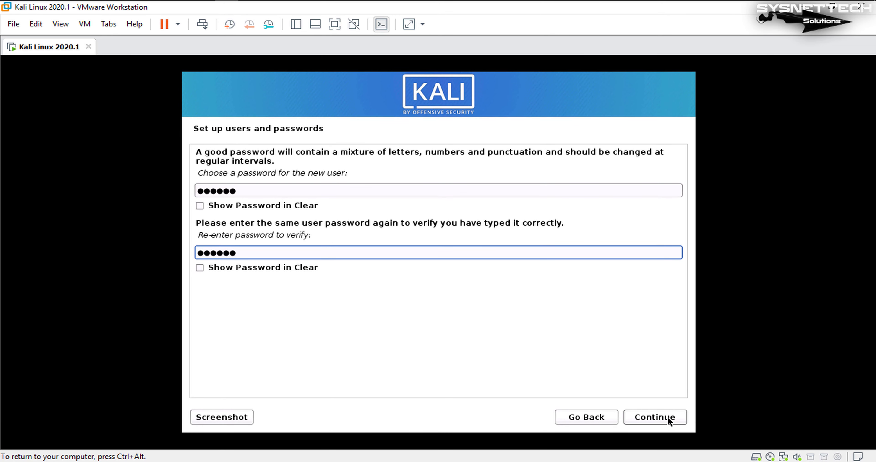
{"action": "left_click", "coordinate": [656, 418]}
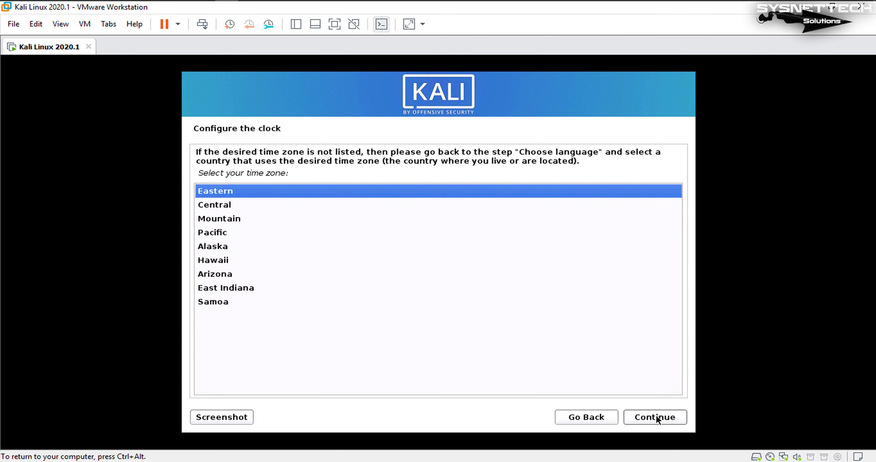
Keep Eastern time, partition the whole sda disk with all files in one partition, and write the changes
{"action": "left_click", "coordinate": [656, 417]}
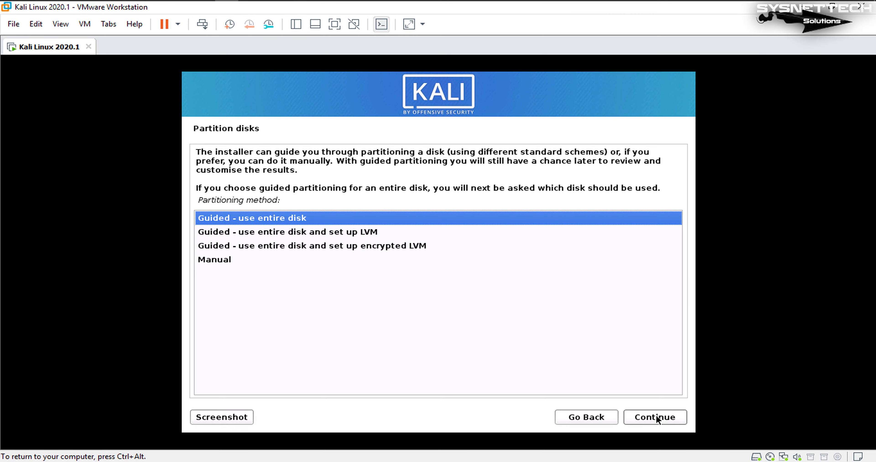
{"action": "left_click", "coordinate": [658, 416]}
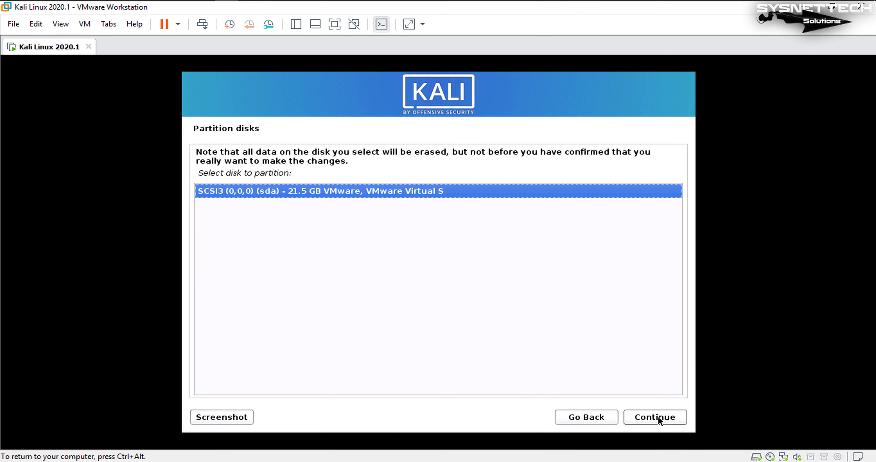
{"action": "left_click", "coordinate": [658, 417]}
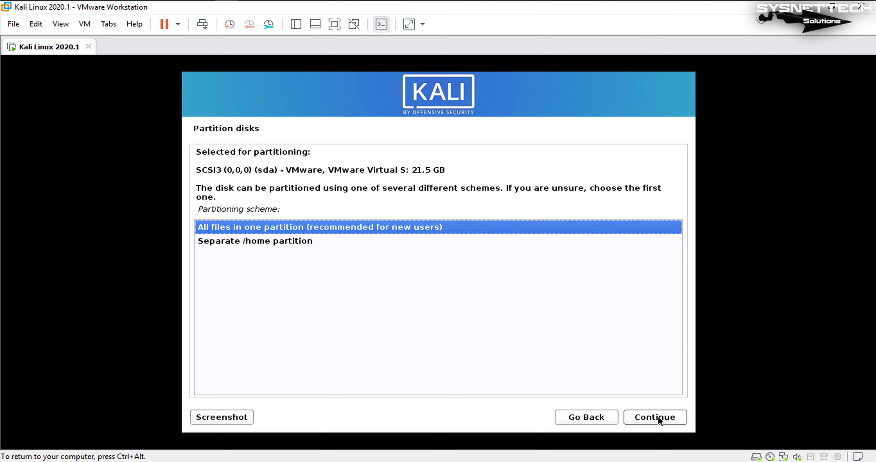
{"action": "left_click", "coordinate": [657, 417]}
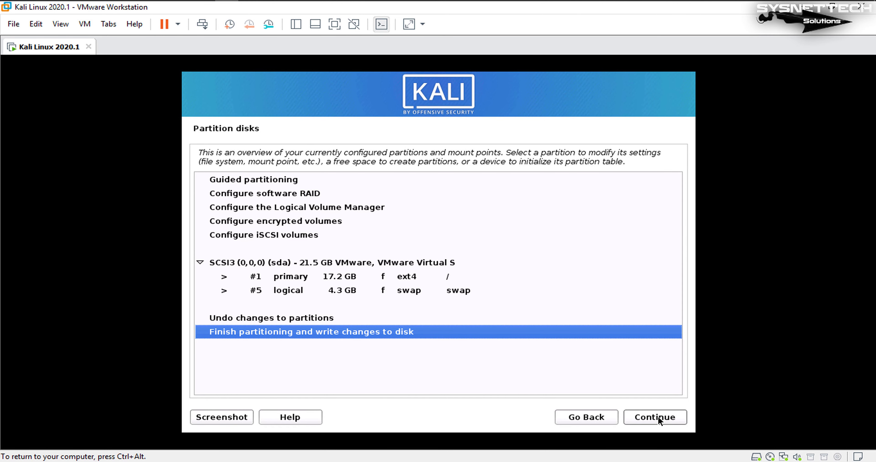
{"action": "left_click", "coordinate": [657, 417]}
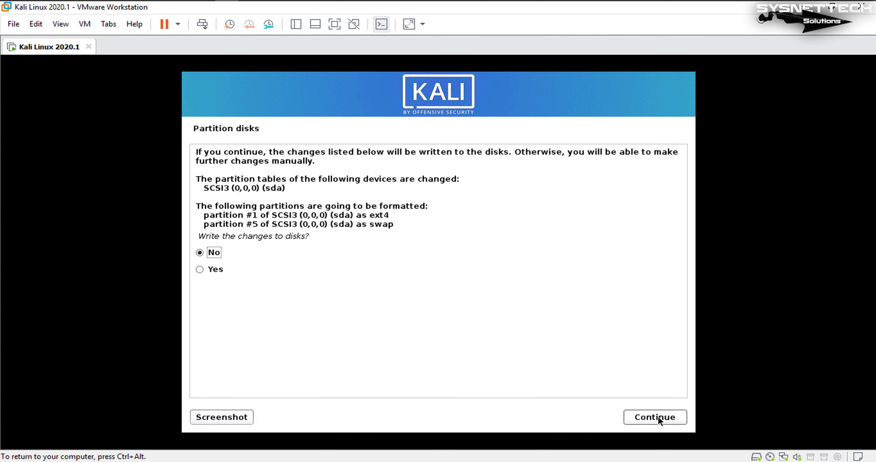
{"action": "left_click", "coordinate": [214, 270]}
{"action": "left_click", "coordinate": [647, 420]}
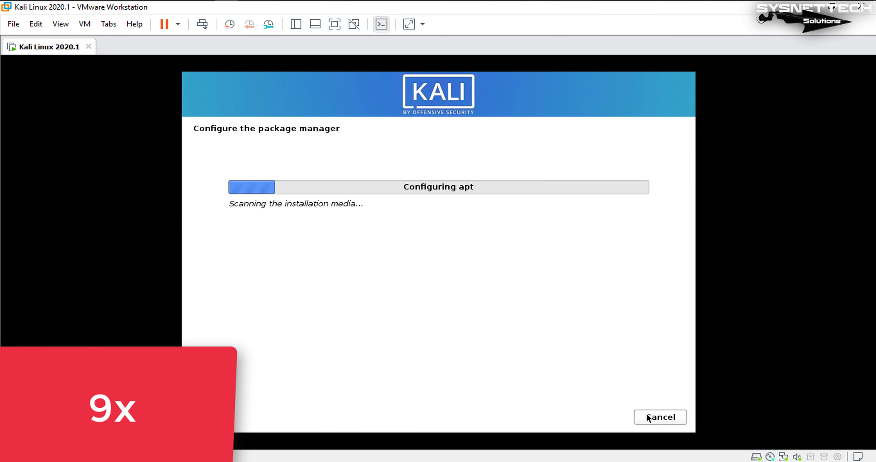
Skip the proxy, then swap Xfce for GNOME in Software selection, keeping the default recommended tools
{"action": "left_click", "coordinate": [647, 413]}
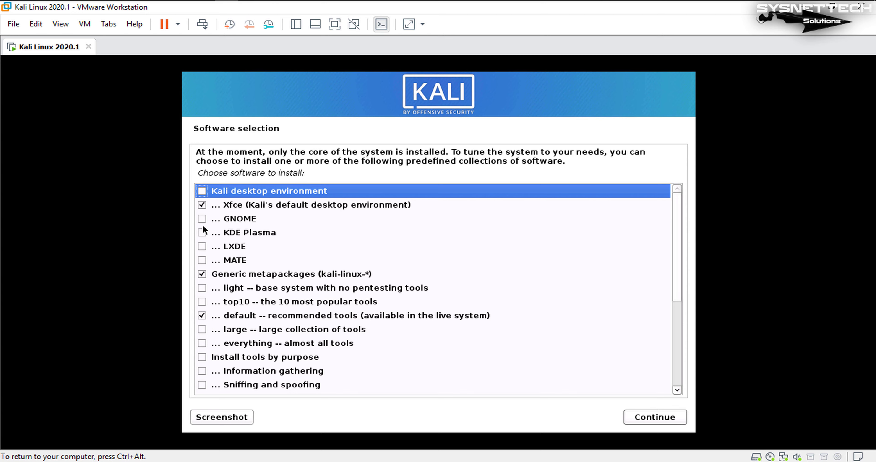
{"action": "left_click", "coordinate": [294, 207]}
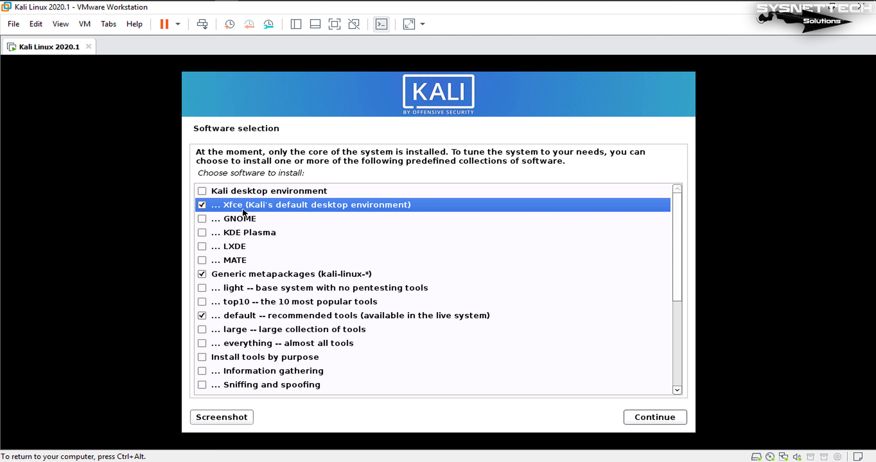
{"action": "left_click", "coordinate": [202, 219]}
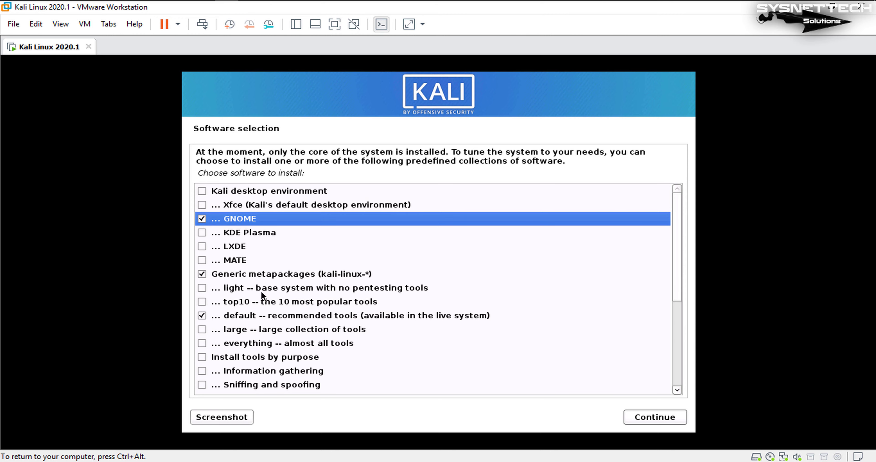
{"action": "left_click", "coordinate": [418, 317]}
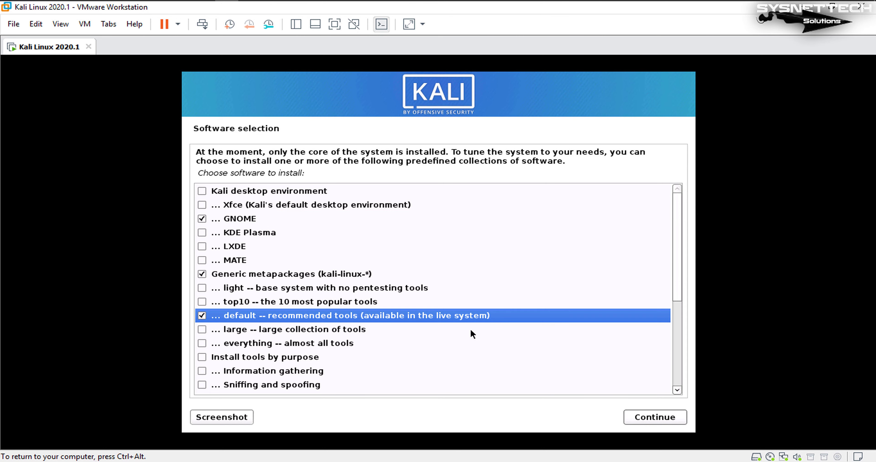
{"action": "scroll", "coordinate": [471, 328], "scroll_direction": "down", "scroll_amount": 2}
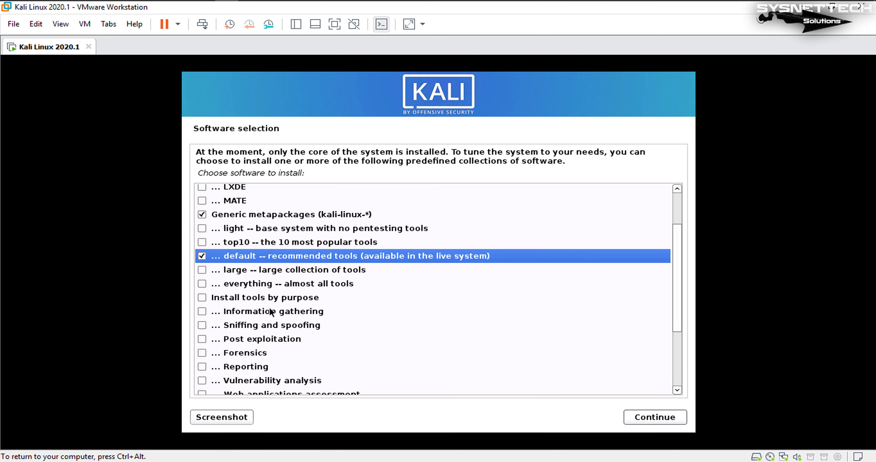
{"action": "scroll", "coordinate": [300, 316], "scroll_direction": "down", "scroll_amount": 1}
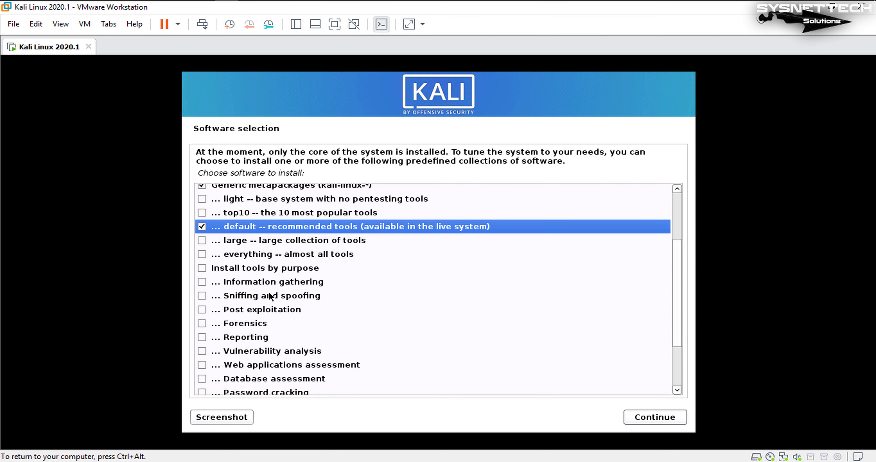
{"action": "scroll", "coordinate": [270, 296], "scroll_direction": "down", "scroll_amount": 1}
{"action": "scroll", "coordinate": [259, 323], "scroll_direction": "down", "scroll_amount": 1}
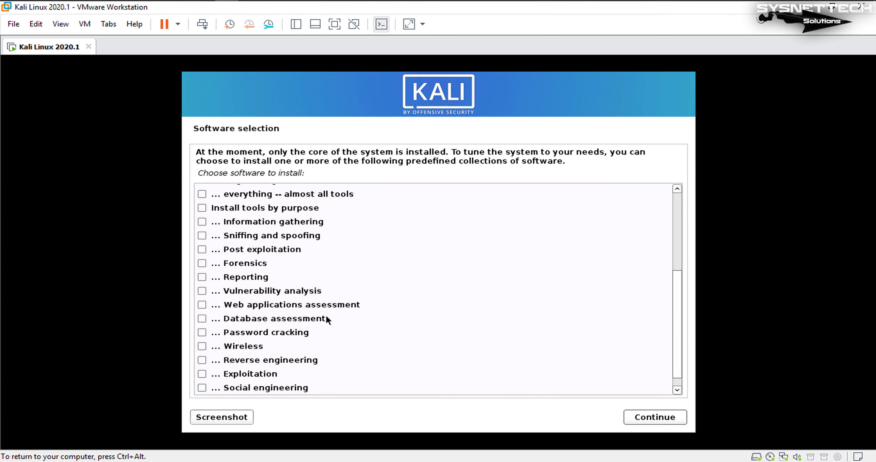
{"action": "scroll", "coordinate": [283, 323], "scroll_direction": "down", "scroll_amount": 1}
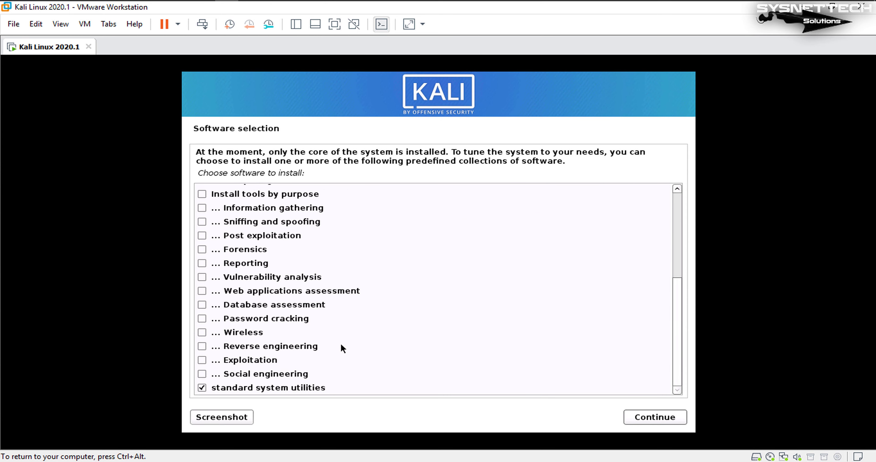
{"action": "scroll", "coordinate": [402, 295], "scroll_direction": "up", "scroll_amount": 5}
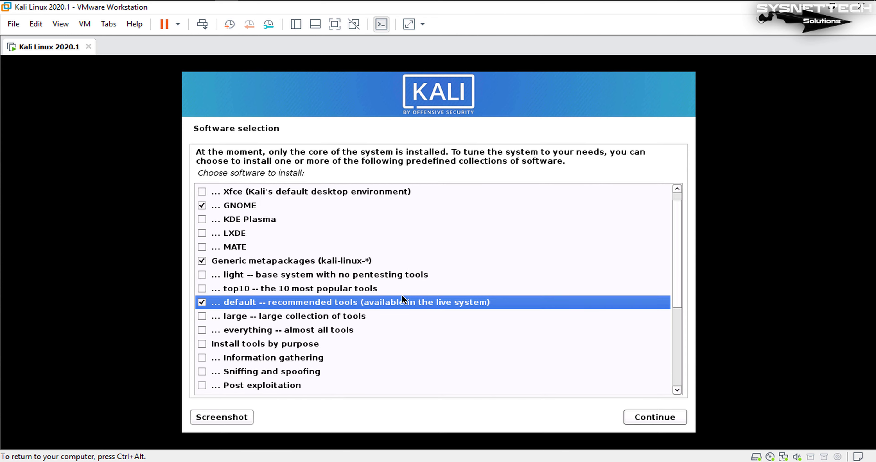
{"action": "left_click", "coordinate": [309, 218]}
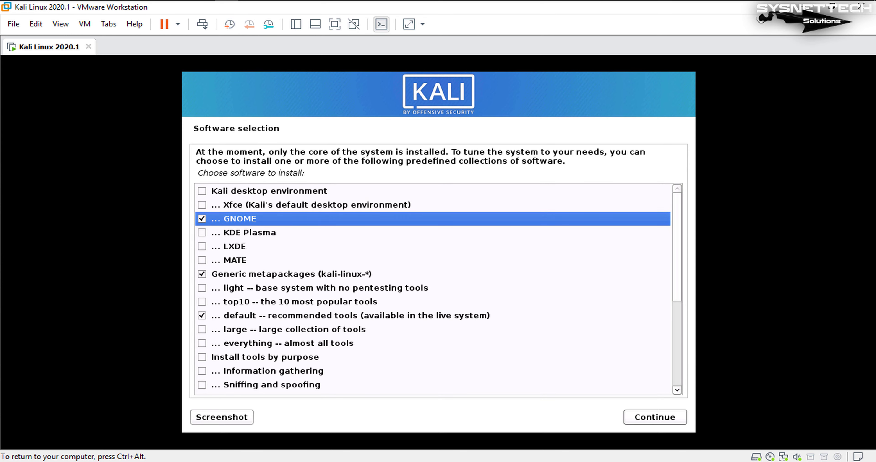
Continue from Software selection to install the chosen Kali packages
{"action": "left_click", "coordinate": [673, 413]}
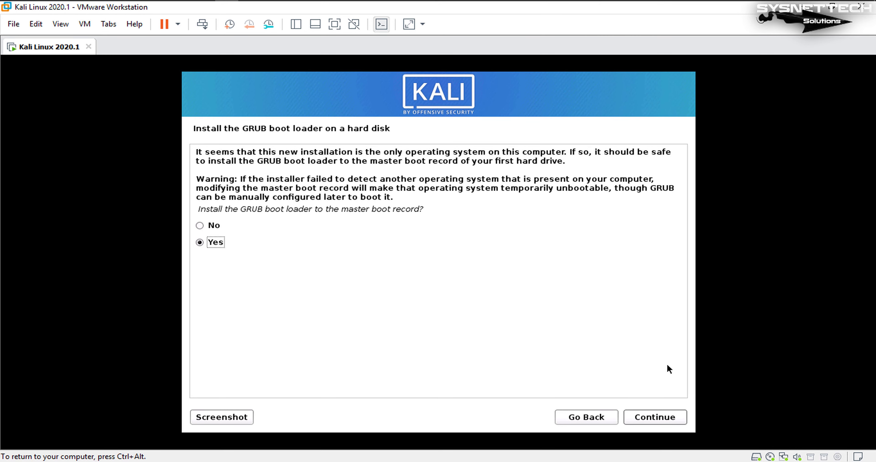
Accept installing GRUB to the master boot record on /dev/sda
{"action": "left_click", "coordinate": [643, 418]}
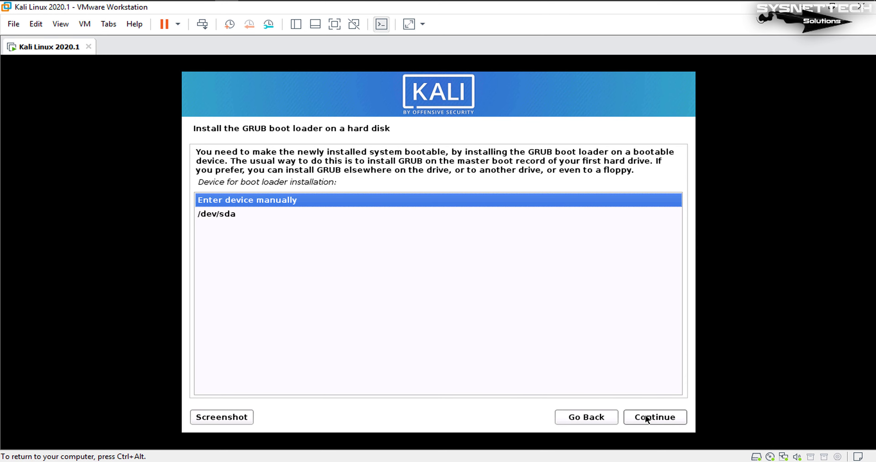
{"action": "left_click", "coordinate": [269, 214]}
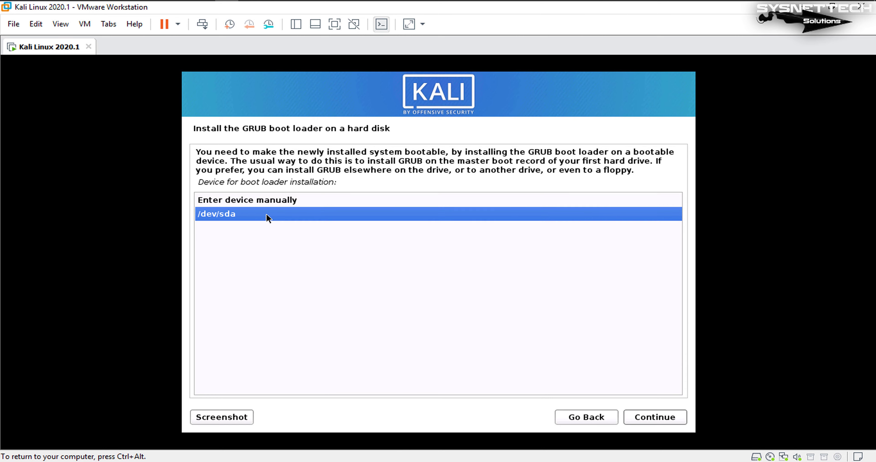
{"action": "left_click", "coordinate": [654, 419]}
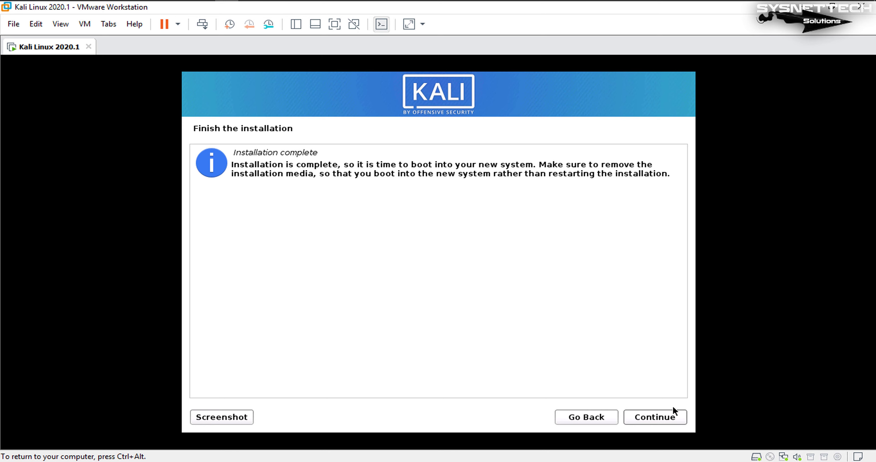
Continue past Installation complete so the Kali VM reboots into the new system
{"action": "left_click", "coordinate": [672, 413]}
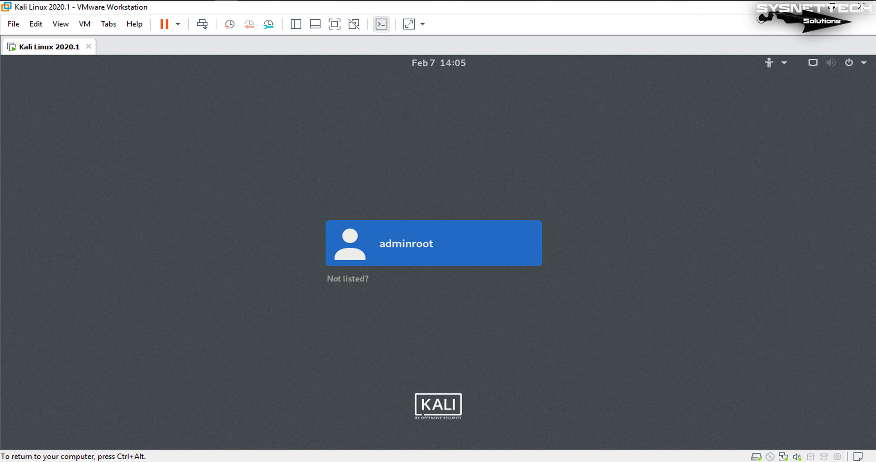
Select the new user at the Kali login screen and sign in with the account password
{"action": "key", "text": "Return"}
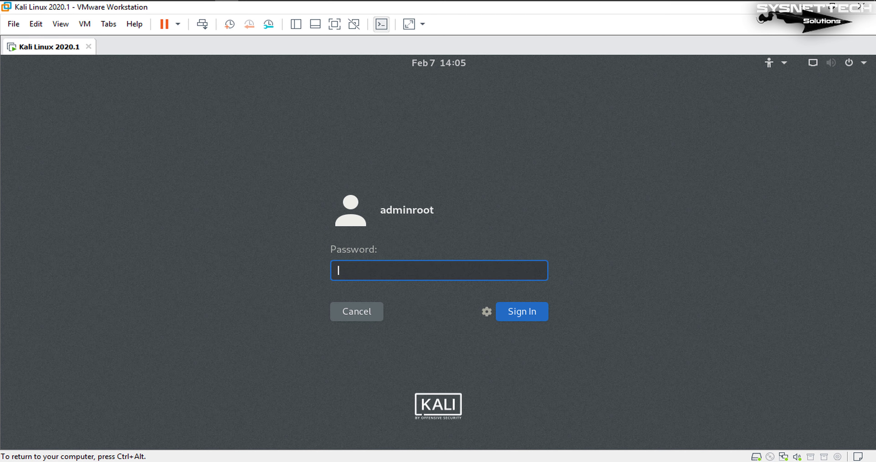
{"action": "type", "text": "******"}
{"action": "key", "text": "Return"}
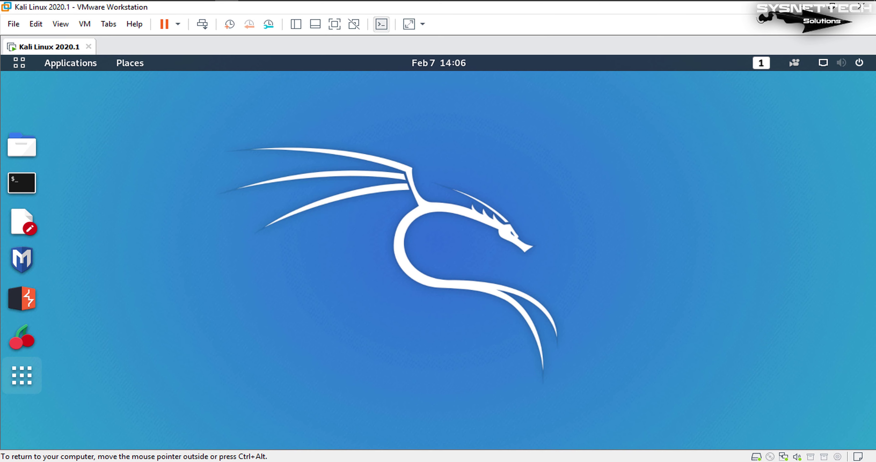
{"action": "left_click", "coordinate": [21, 375]}
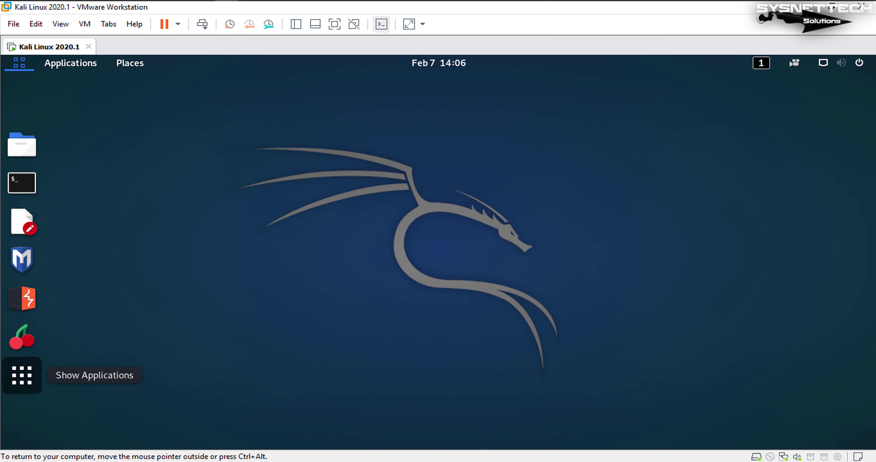
{"action": "scroll", "coordinate": [474, 296], "scroll_direction": "down", "scroll_amount": 2}
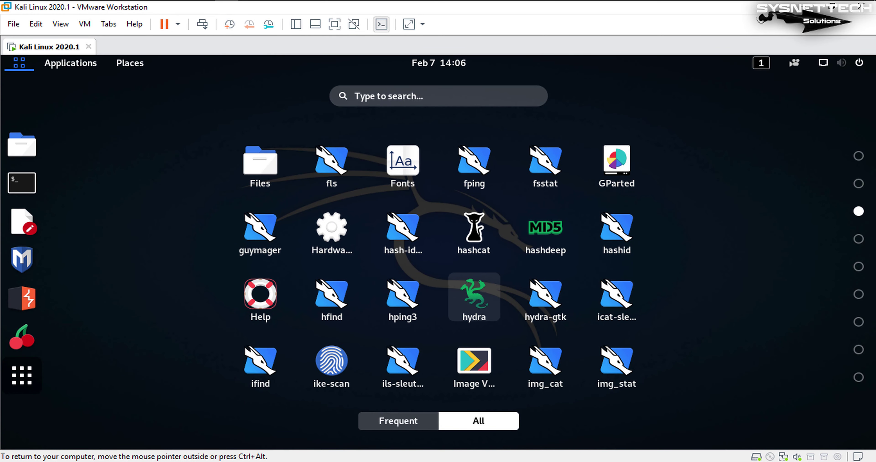
{"action": "scroll", "coordinate": [474, 296], "scroll_direction": "down", "scroll_amount": 1}
{"action": "type", "text": "ab"}
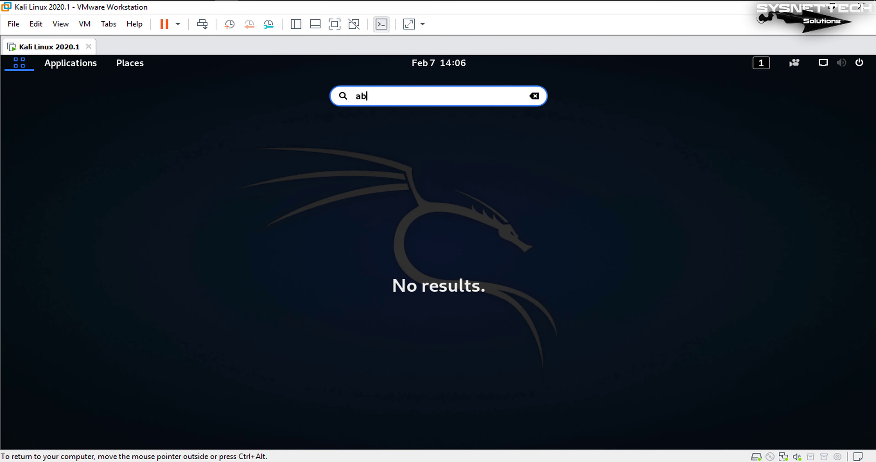
{"action": "type", "text": "d"}
{"action": "key", "text": "BackSpace"}
{"action": "key", "text": "BackSpace"}
{"action": "key", "text": "BackSpace"}
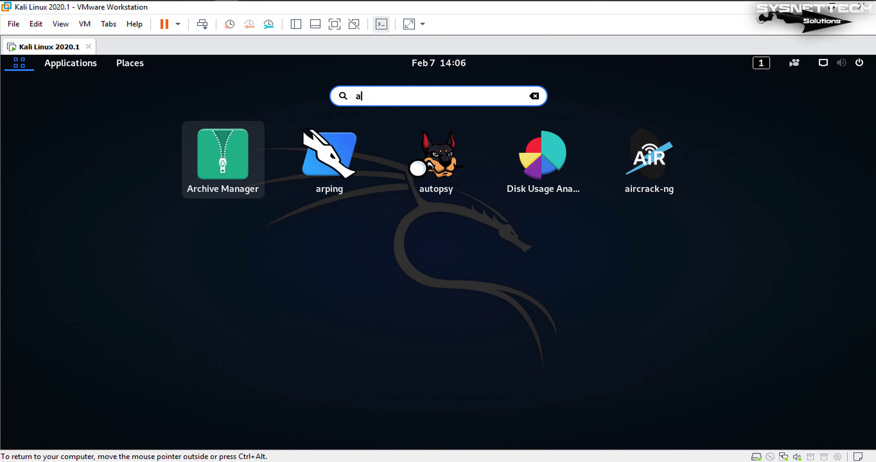
{"action": "type", "text": "se"}
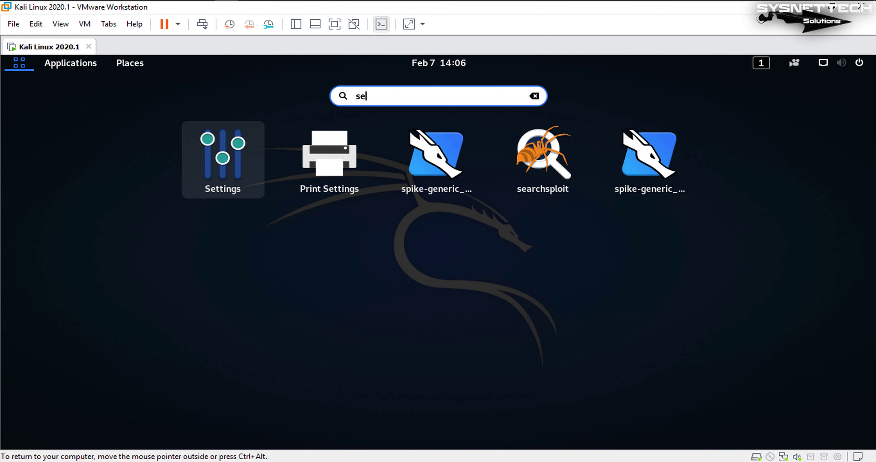
{"action": "key", "text": "Return"}
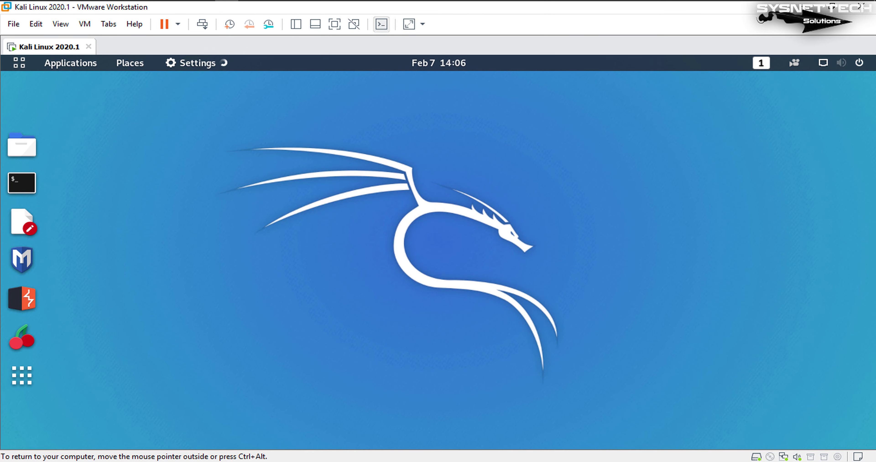
{"action": "scroll", "coordinate": [85, 340], "scroll_direction": "down", "scroll_amount": 3}
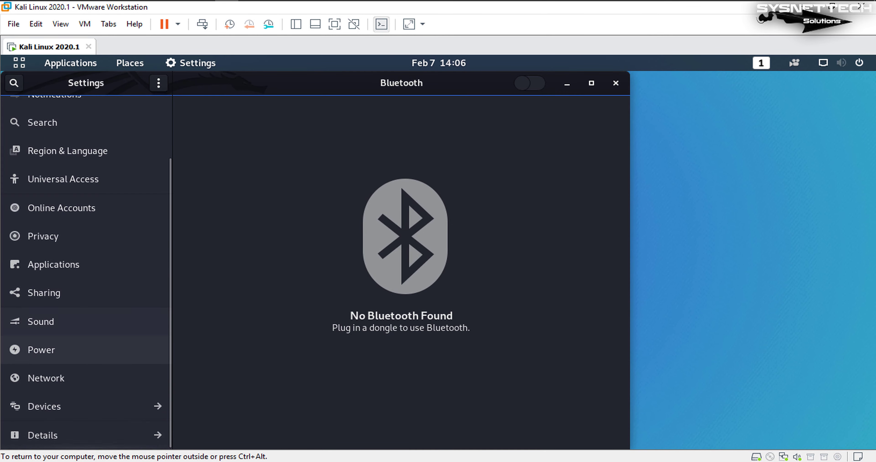
{"action": "left_click", "coordinate": [86, 435]}
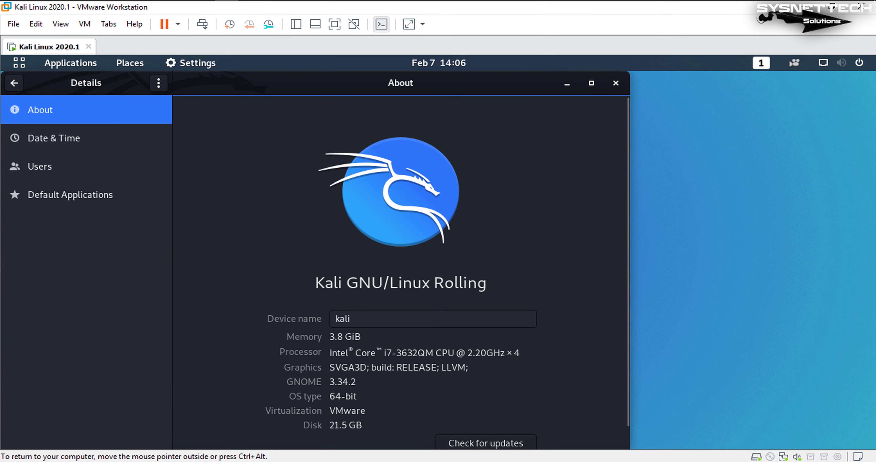
{"action": "key", "text": "super+Up"}
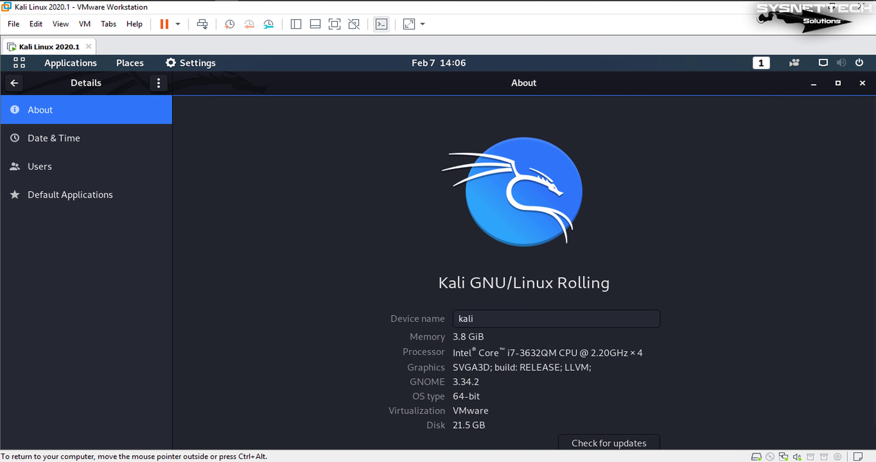
{"action": "scroll", "coordinate": [524, 282], "scroll_direction": "down", "scroll_amount": 2}
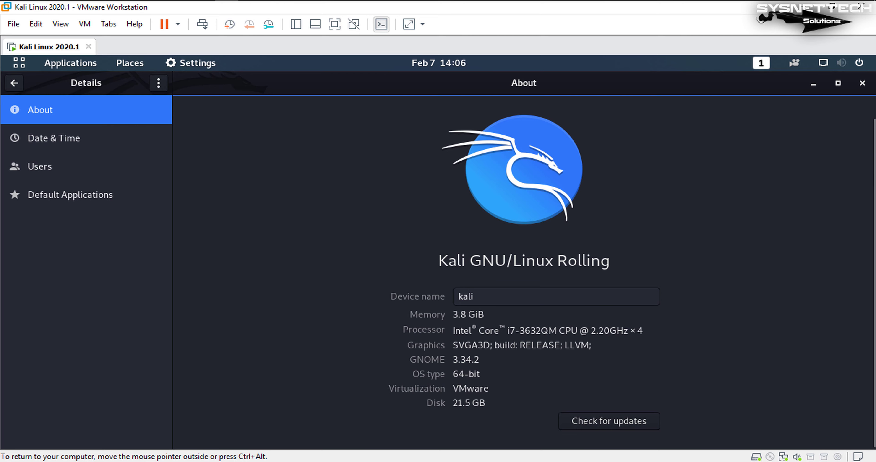
{"action": "left_click", "coordinate": [862, 83]}
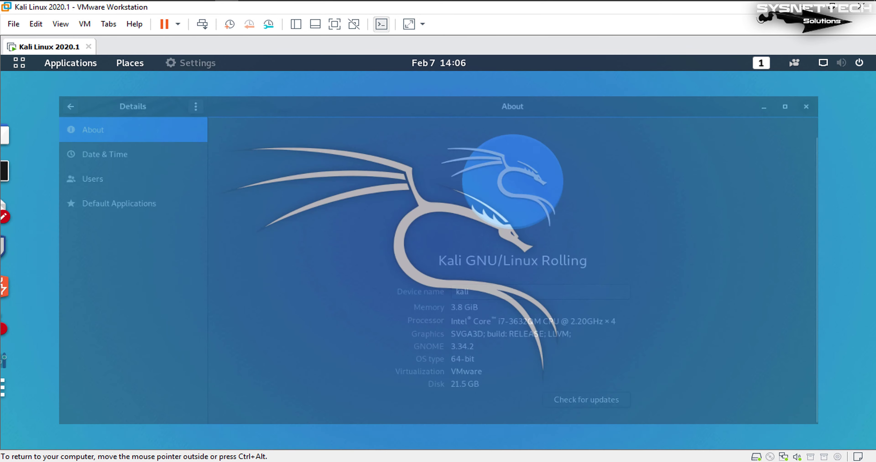
{"action": "right_click", "coordinate": [425, 134]}
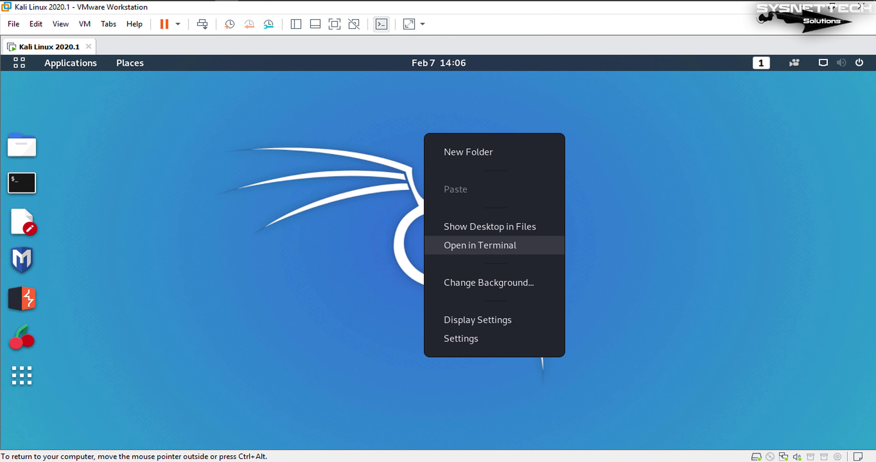
{"action": "left_click", "coordinate": [479, 245]}
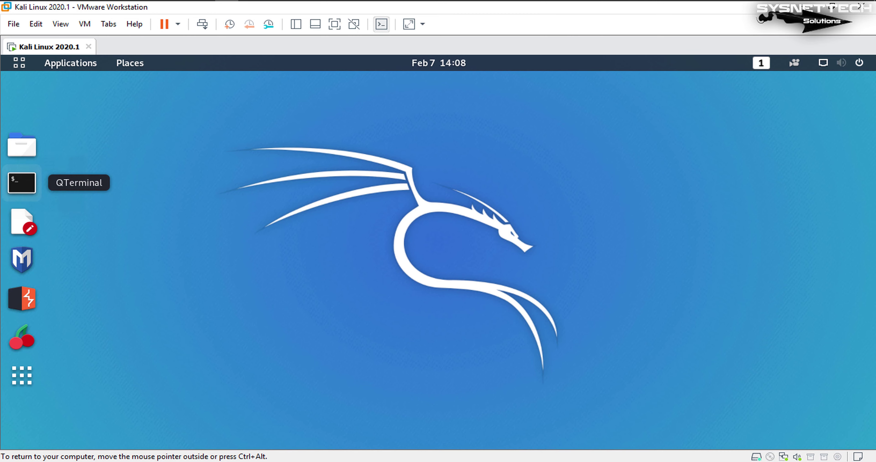
{"action": "left_click", "coordinate": [22, 182]}
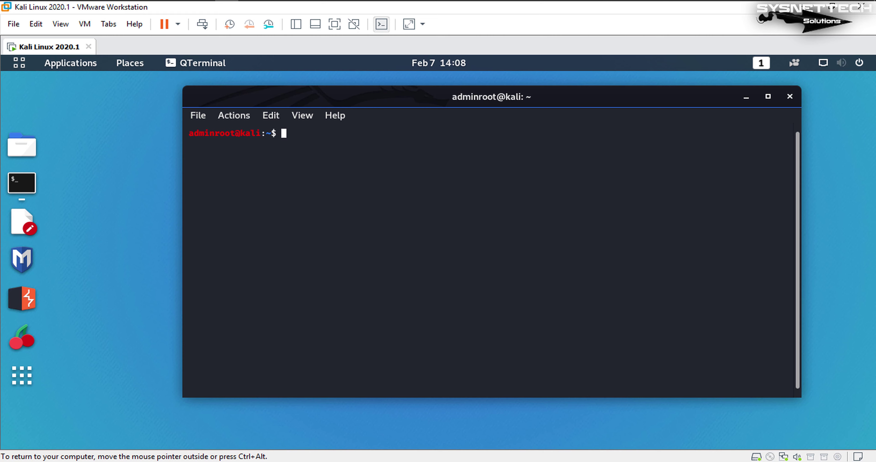
{"action": "type", "text": "sudo cat /etc/os-release"}
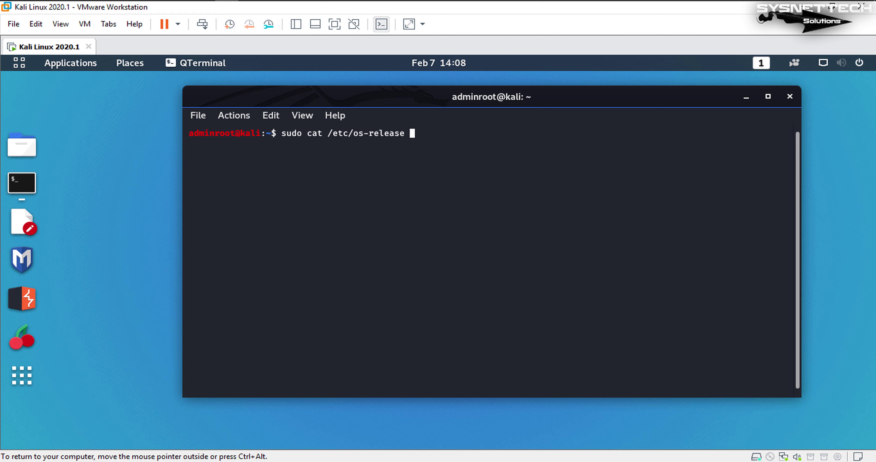
{"action": "key", "text": "Return"}
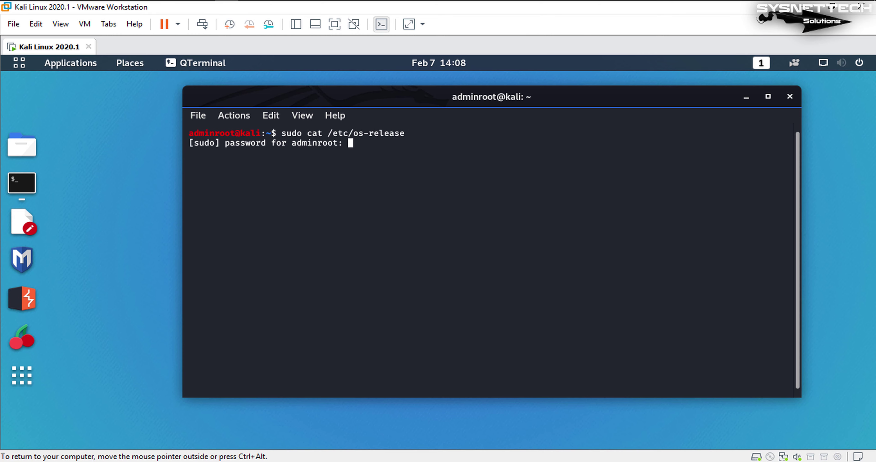
{"action": "key", "text": "Return"}
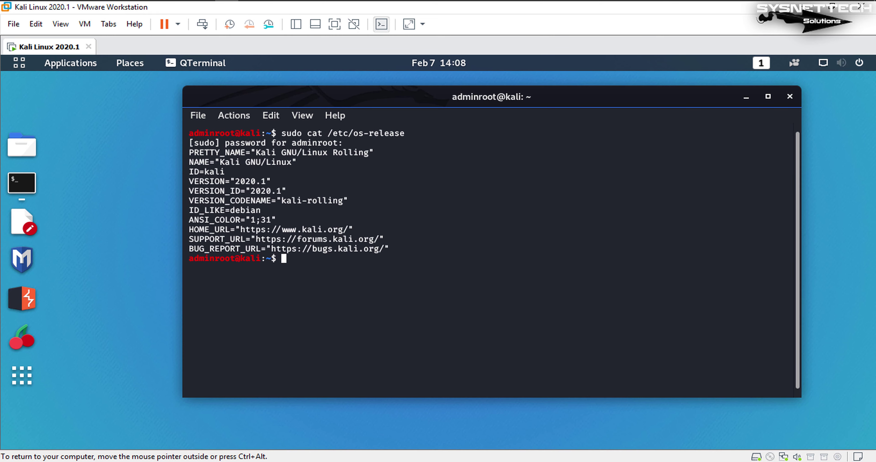
{"action": "left_click_drag", "start_coordinate": [409, 250], "coordinate": [189, 141]}
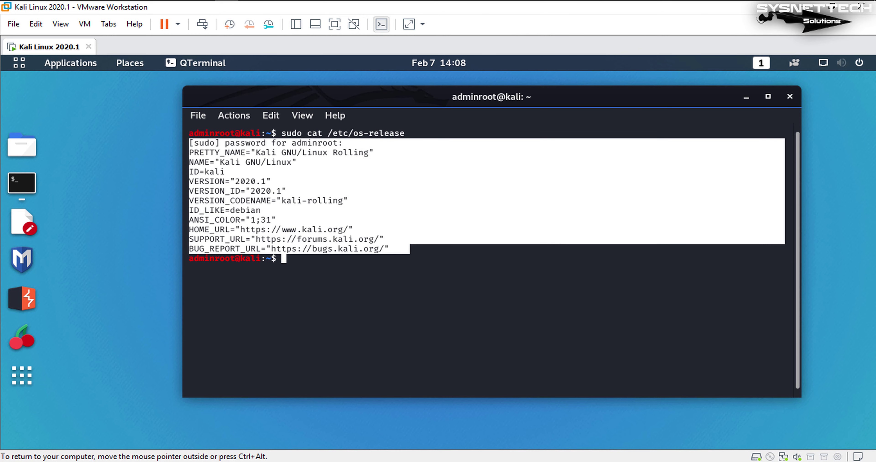
{"action": "triple_click", "coordinate": [230, 181]}
{"action": "triple_click", "coordinate": [230, 191]}
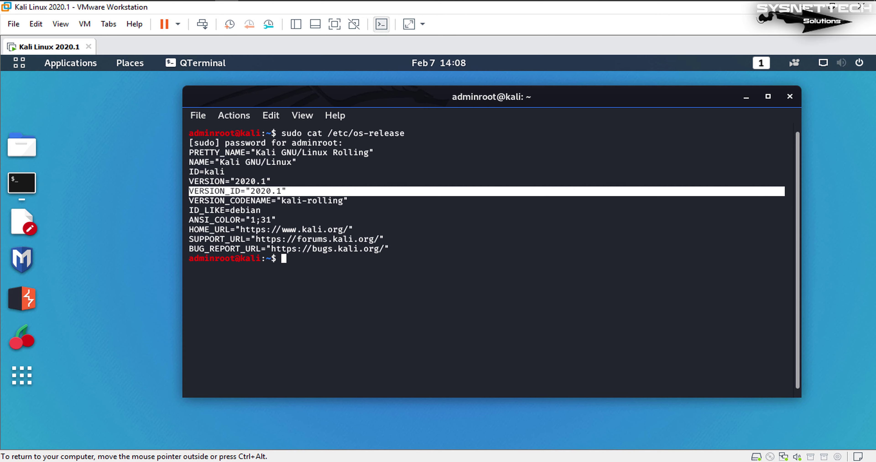
{"action": "left_click", "coordinate": [229, 191]}
Close the terminal, open Kali's Desktop folder in Files, and drag text.txt in from the host
{"action": "left_click", "coordinate": [790, 97]}
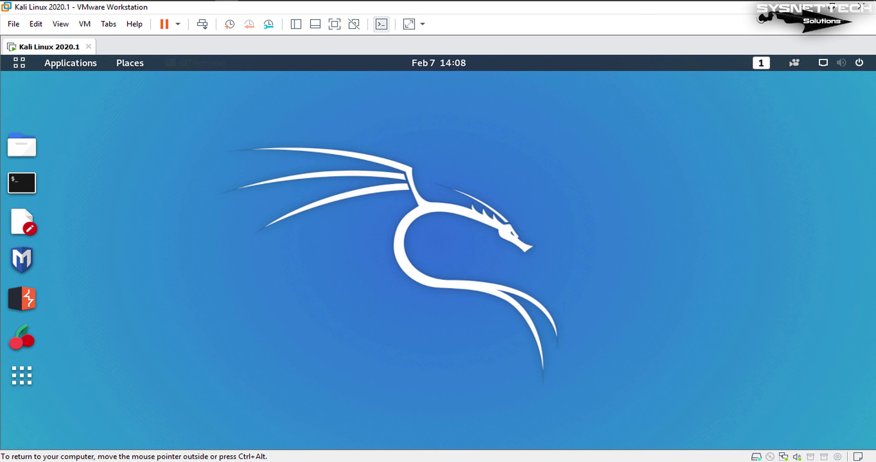
{"action": "left_click", "coordinate": [85, 24]}
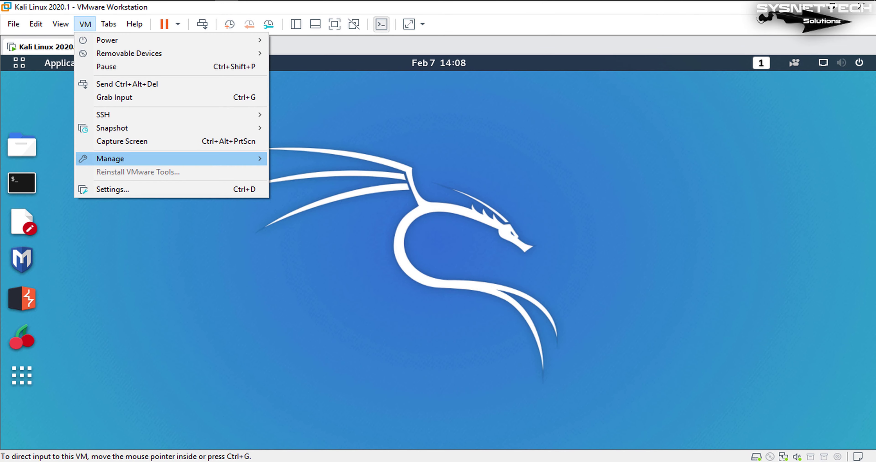
{"action": "key", "text": "Escape"}
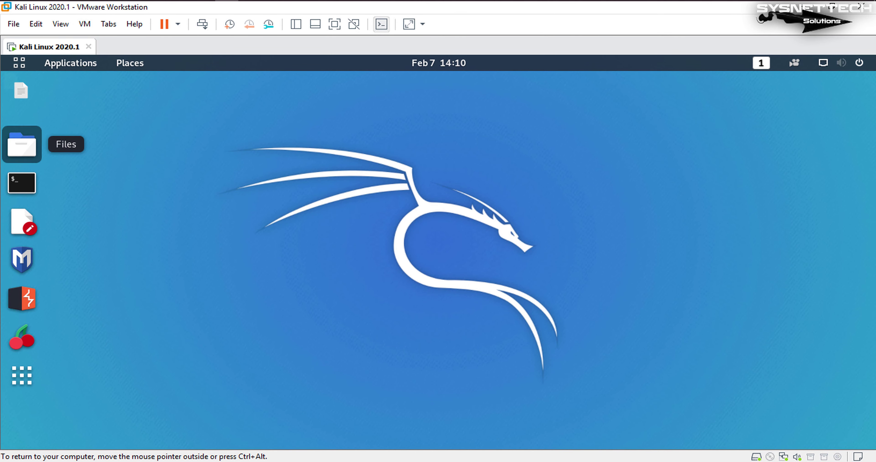
{"action": "left_click", "coordinate": [22, 146]}
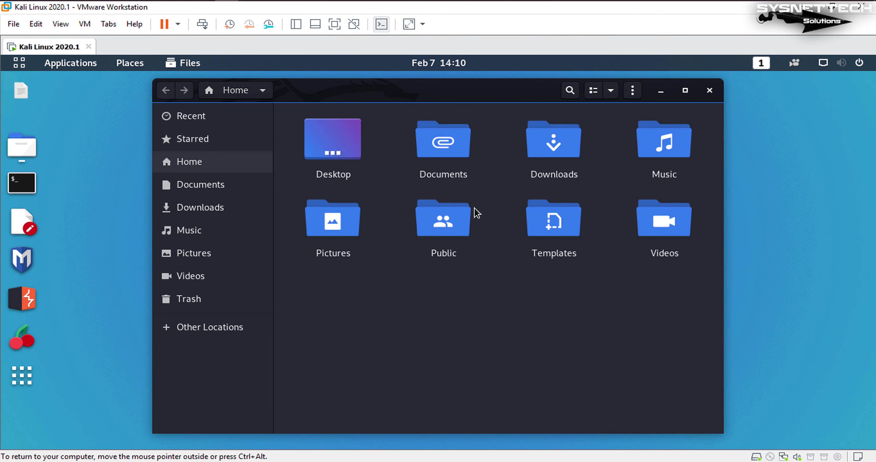
{"action": "double_click", "coordinate": [332, 139]}
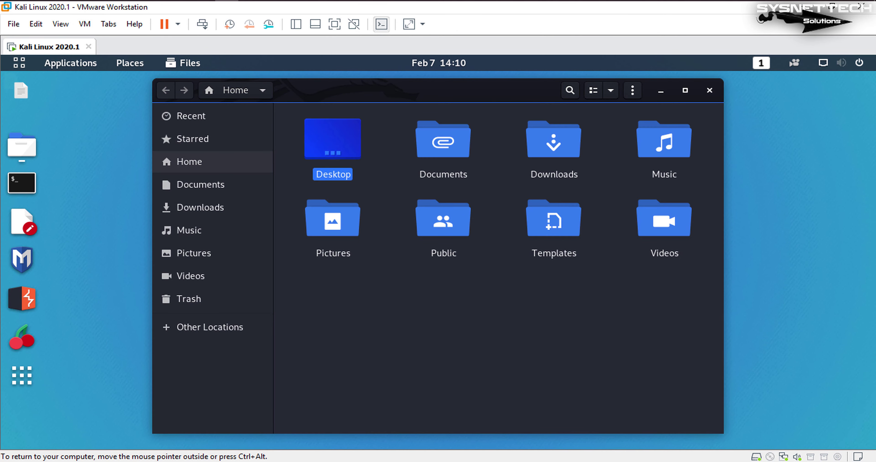
{"action": "key", "text": "ctrl+alt"}
{"action": "key", "text": "super+Down"}
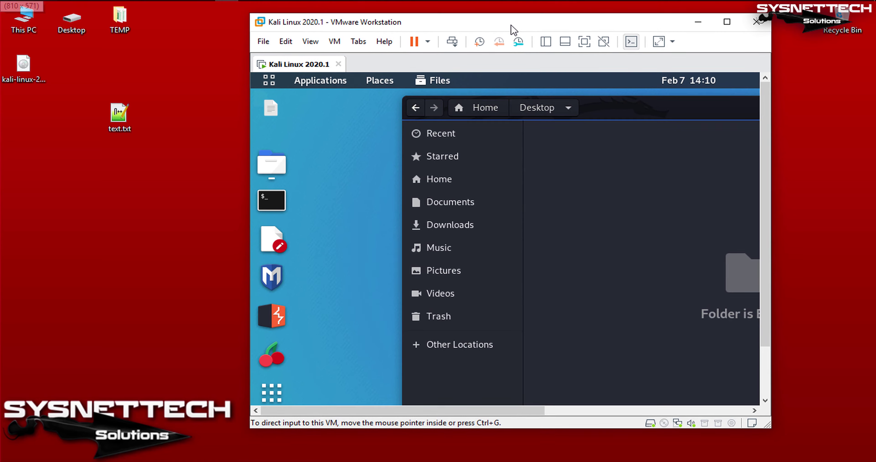
{"action": "left_click_drag", "start_coordinate": [270, 108], "coordinate": [524, 192]}
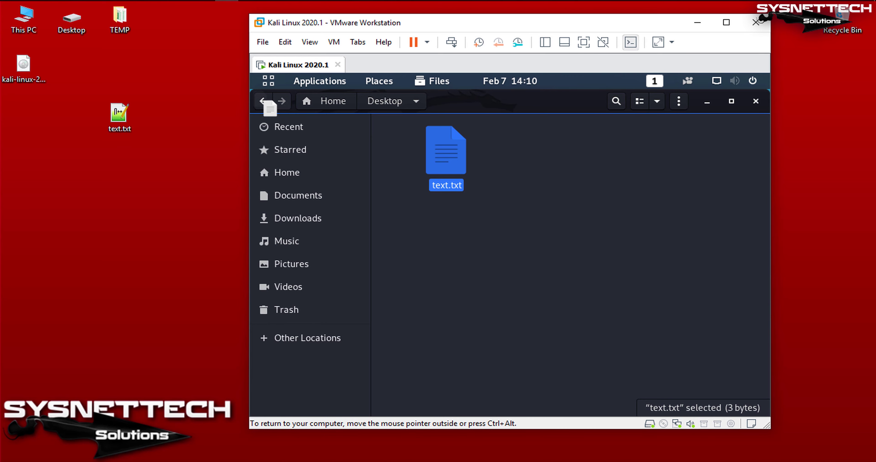
Open text.txt in Text Editor, append 456 so it reads 123456, and save
{"action": "left_click", "coordinate": [446, 151]}
{"action": "key", "text": "Return"}
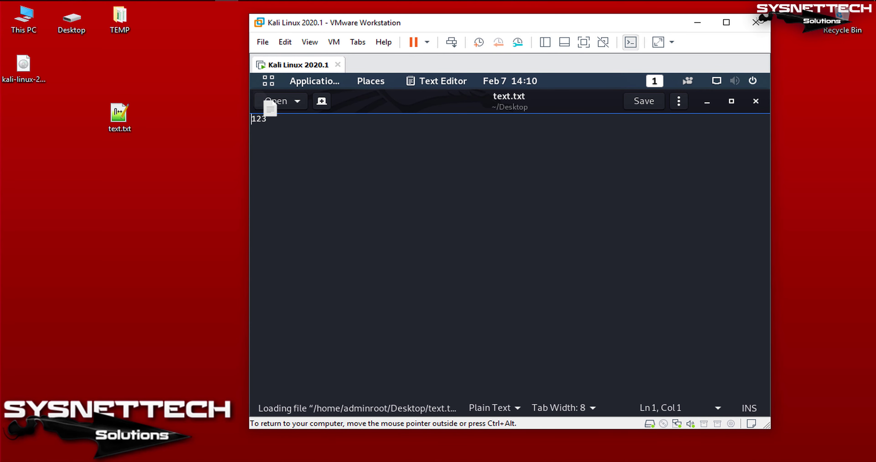
{"action": "key", "text": "End"}
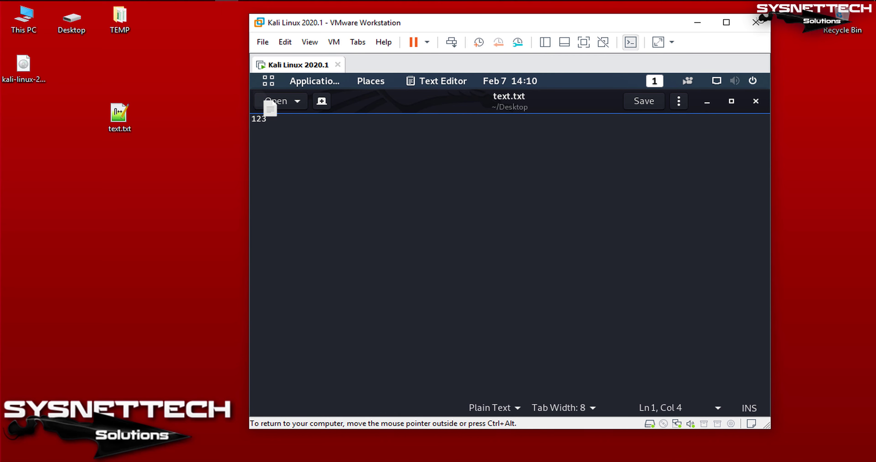
{"action": "type", "text": "456"}
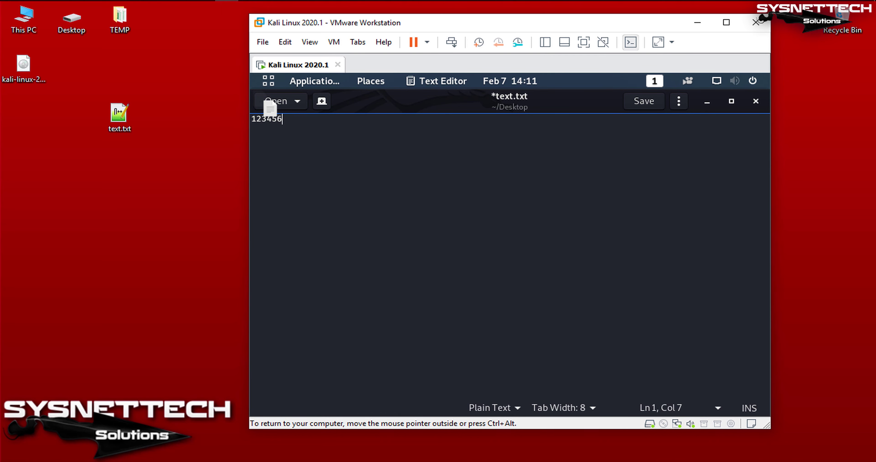
{"action": "key", "text": "ctrl+s"}
Copy text.txt from Kali onto the host desktop, replacing the old file, and check it shows 123456
{"action": "left_click", "coordinate": [755, 101]}
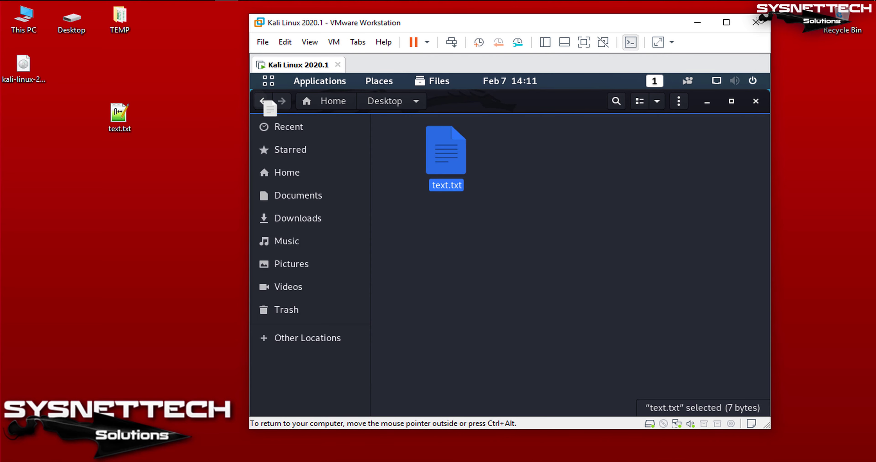
{"action": "right_click", "coordinate": [443, 155]}
{"action": "left_click", "coordinate": [476, 214]}
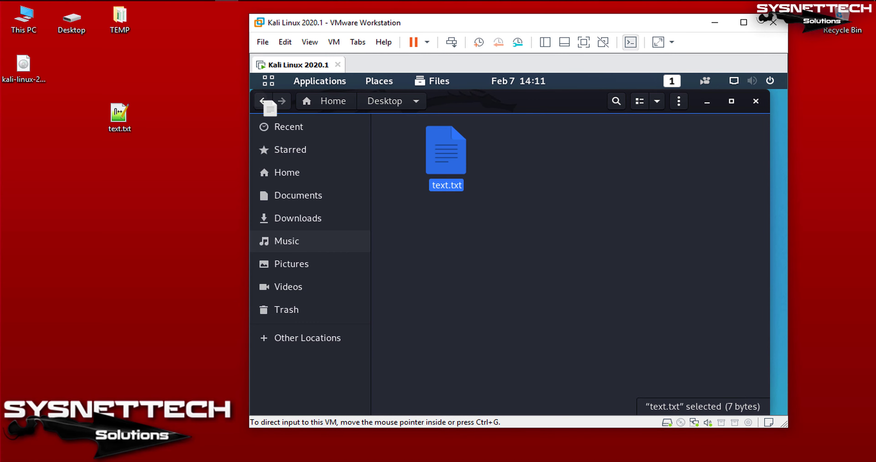
{"action": "key", "text": "ctrl+v"}
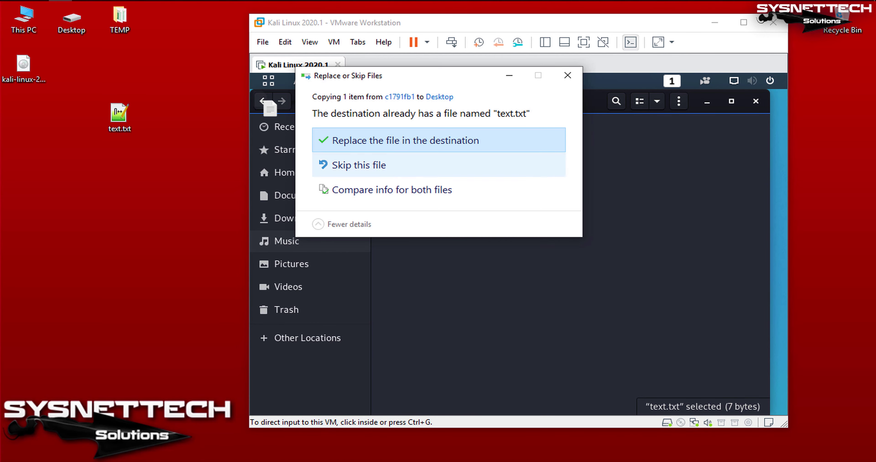
{"action": "key", "text": "Return"}
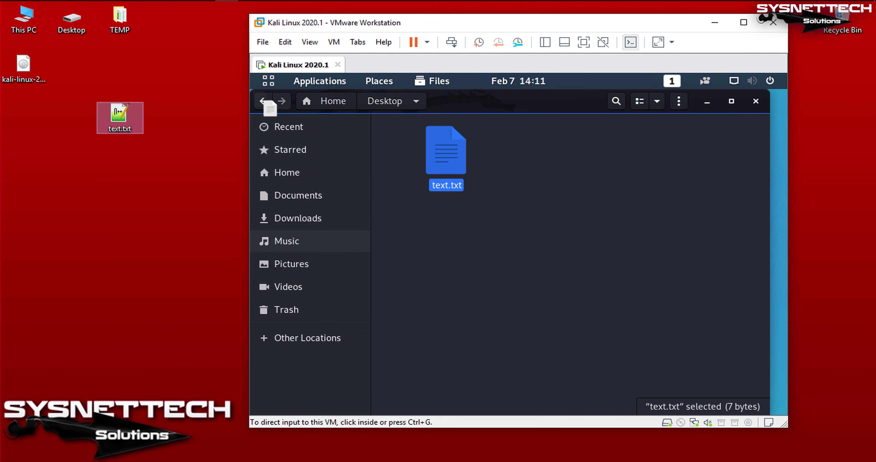
{"action": "key", "text": "Return"}
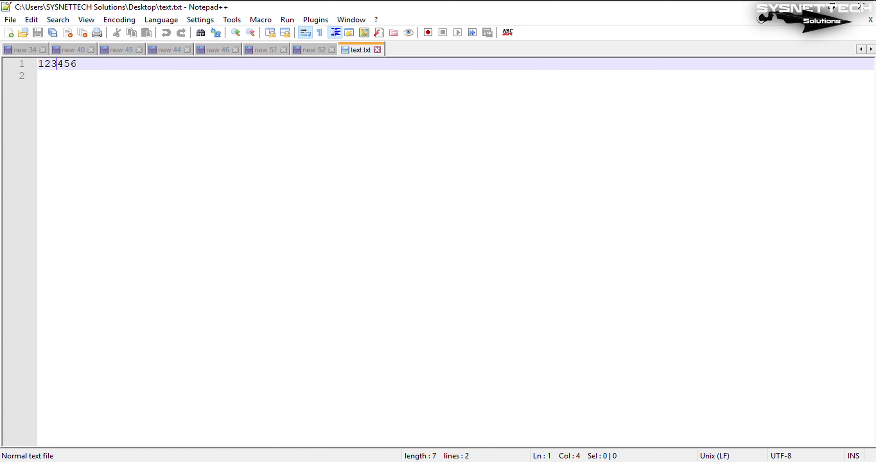
{"action": "key", "text": "shift+Left"}
{"action": "key", "text": "shift+Left"}
{"action": "key", "text": "shift+Left"}
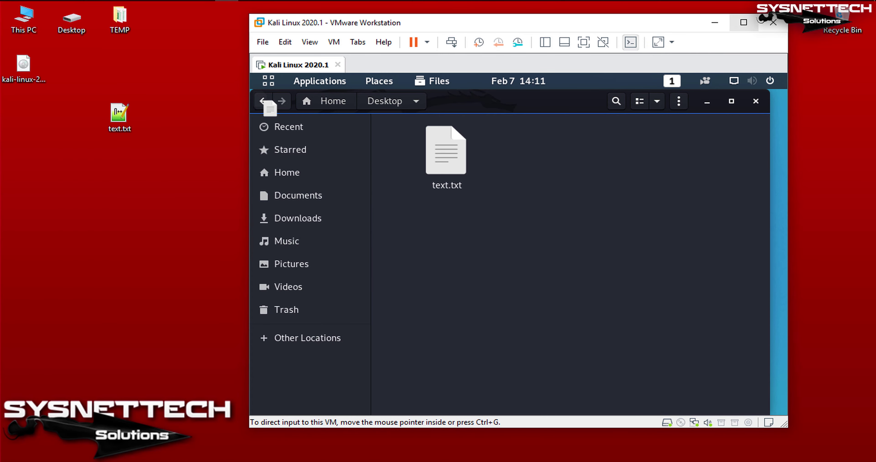
Maximize VMware, close Kali's Files window, and delete text.txt from the Kali desktop
{"action": "left_click", "coordinate": [743, 23]}
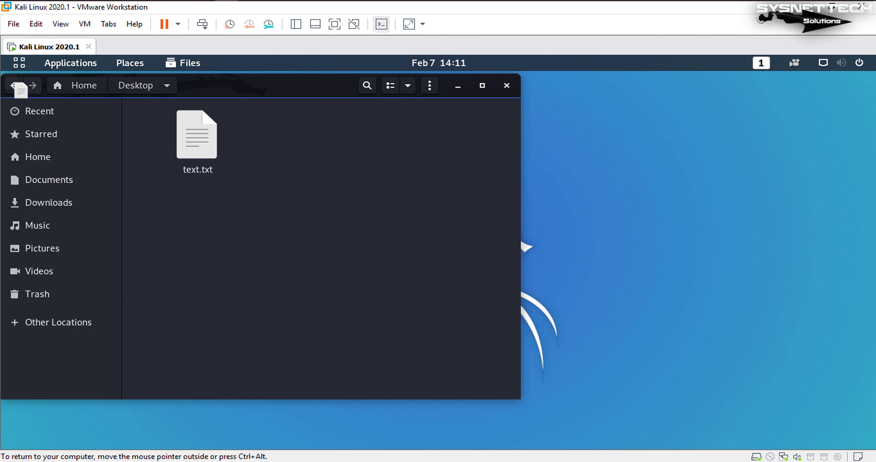
{"action": "left_click", "coordinate": [506, 85]}
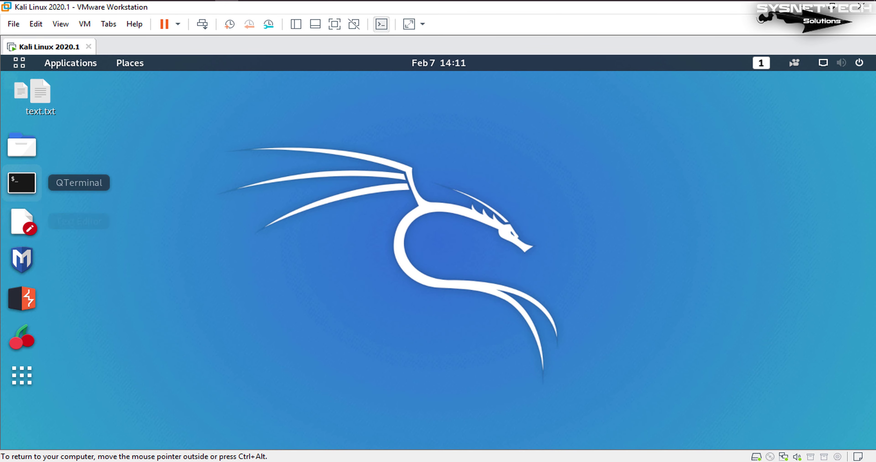
{"action": "left_click_drag", "start_coordinate": [40, 91], "coordinate": [119, 92]}
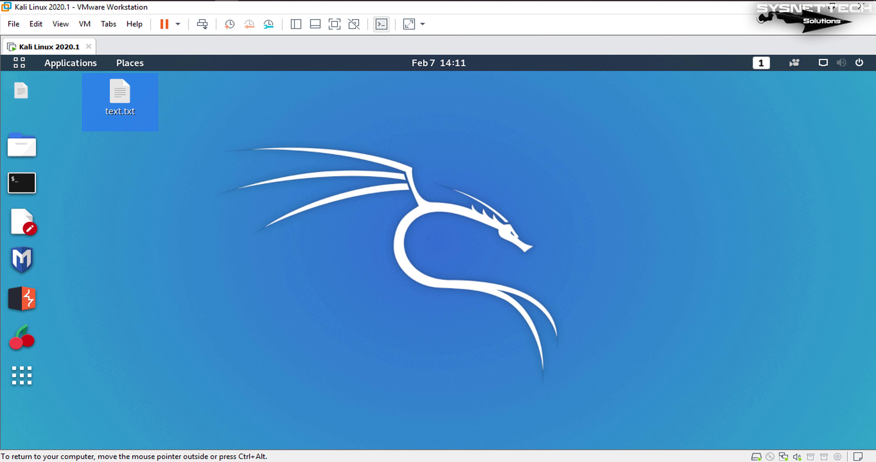
{"action": "left_click", "coordinate": [119, 95]}
{"action": "key", "text": "Delete"}
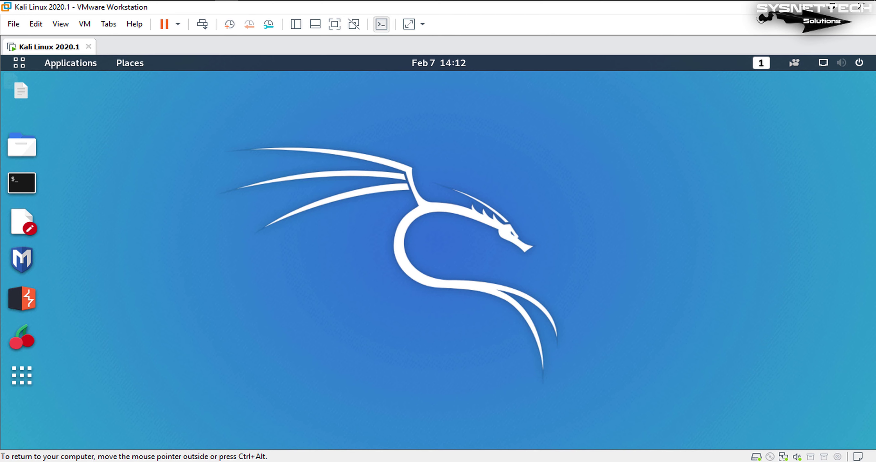
Put the Kali VM in full screen with Ctrl+Alt+Enter, then switch to View > Exclusive Mode
{"action": "key", "text": "ctrl+alt+Return"}
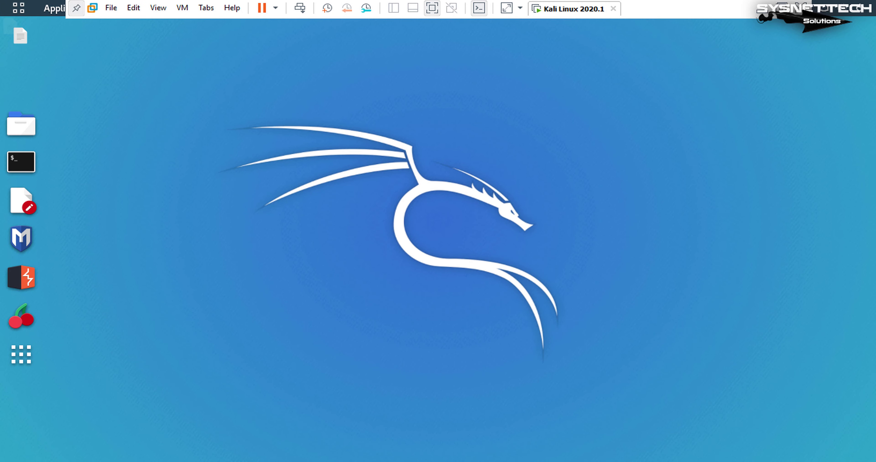
{"action": "left_click", "coordinate": [158, 7]}
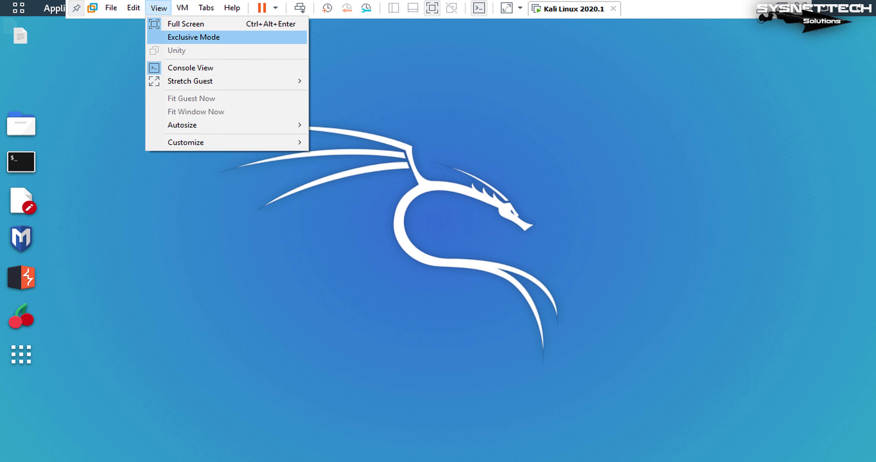
{"action": "left_click", "coordinate": [190, 37]}
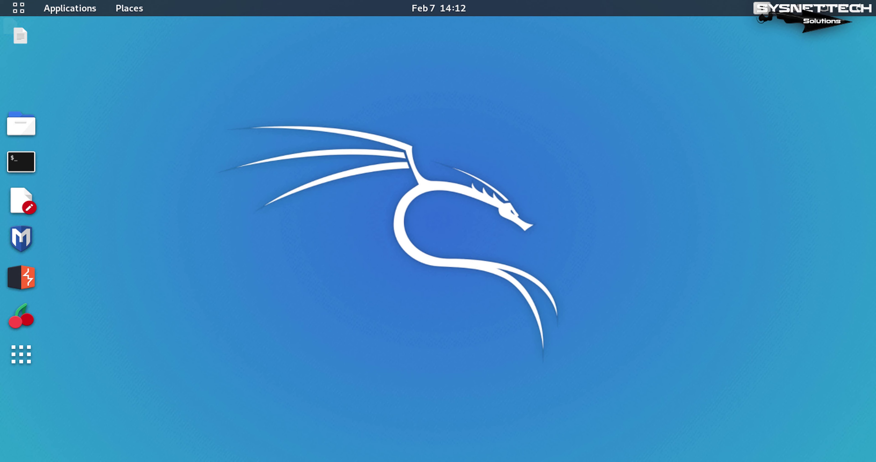
{"action": "right_click", "coordinate": [287, 106]}
{"action": "key", "text": "Escape"}
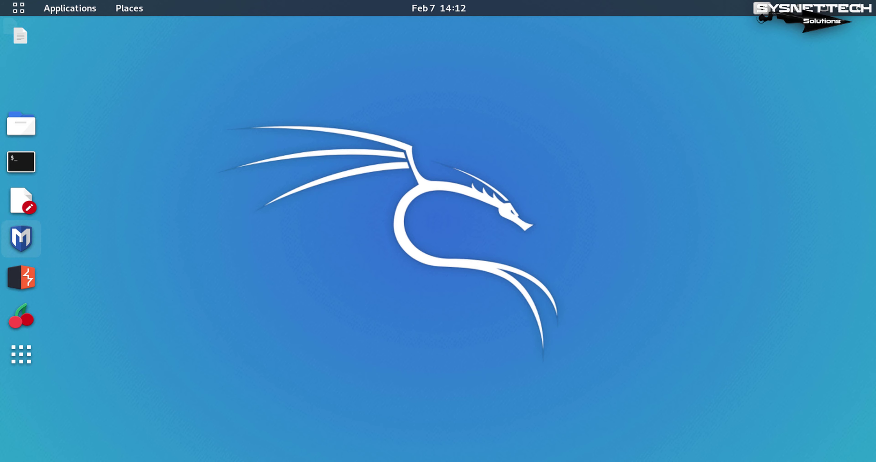
{"action": "key", "text": "super"}
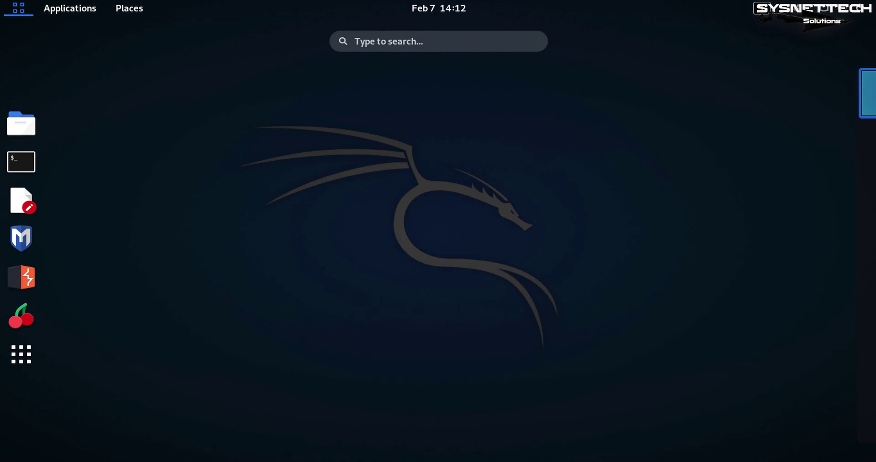
{"action": "key", "text": "super"}
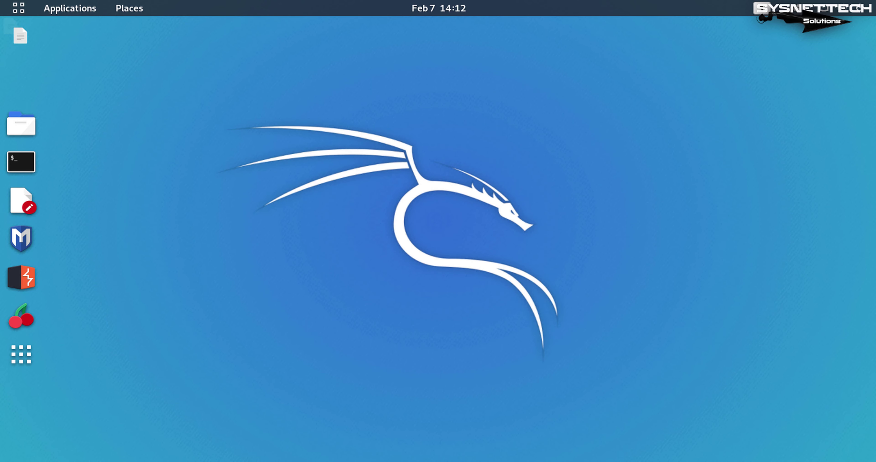
{"action": "left_click", "coordinate": [21, 124]}
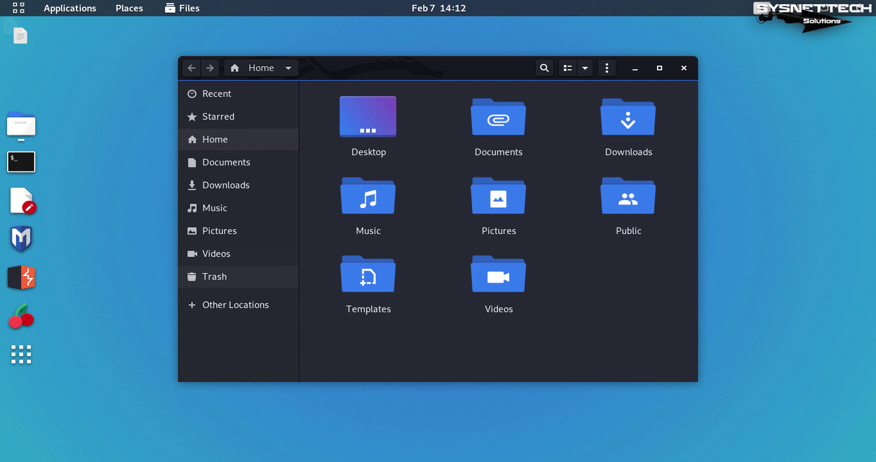
{"action": "left_click", "coordinate": [235, 304]}
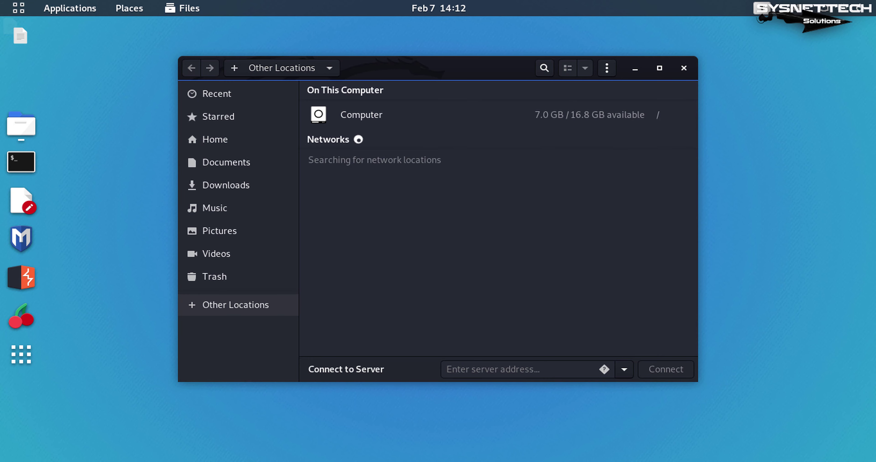
{"action": "left_click", "coordinate": [361, 114]}
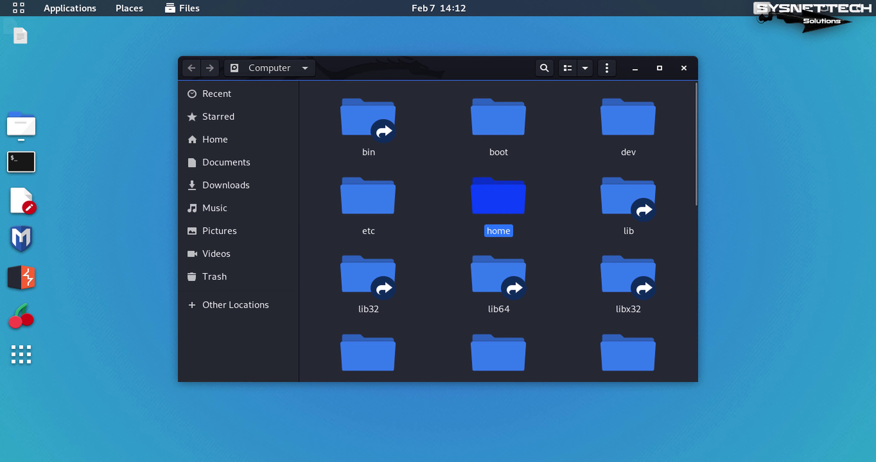
{"action": "key", "text": "Return"}
{"action": "key", "text": "Return"}
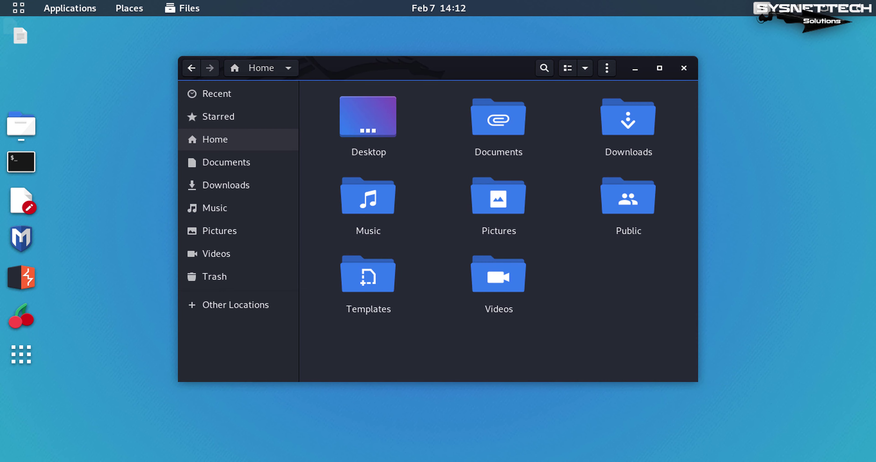
{"action": "key", "text": "Down"}
{"action": "key", "text": "Return"}
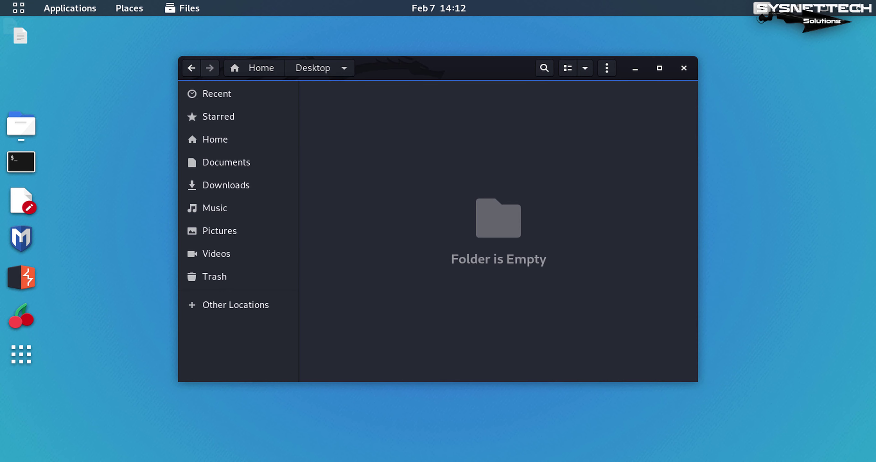
{"action": "key", "text": "alt+Left"}
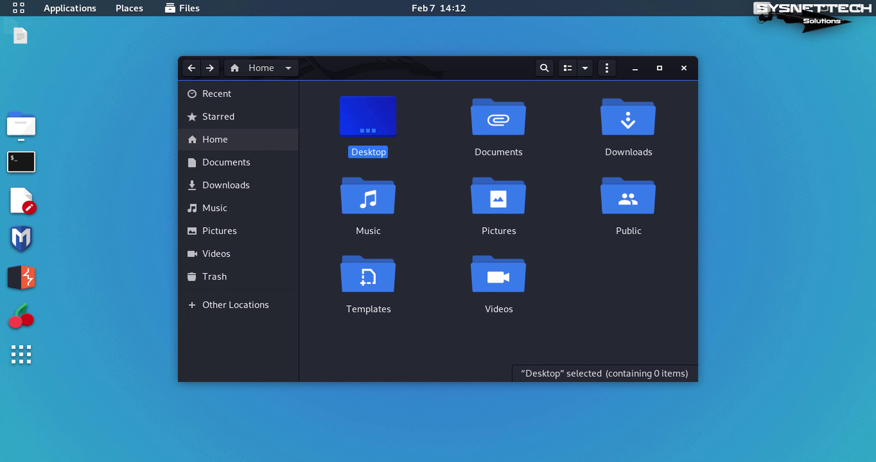
{"action": "key", "text": "ctrl+w"}
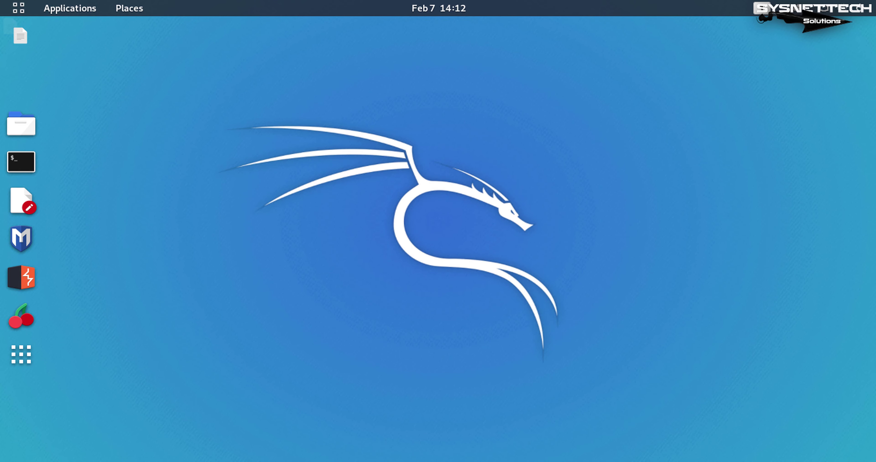